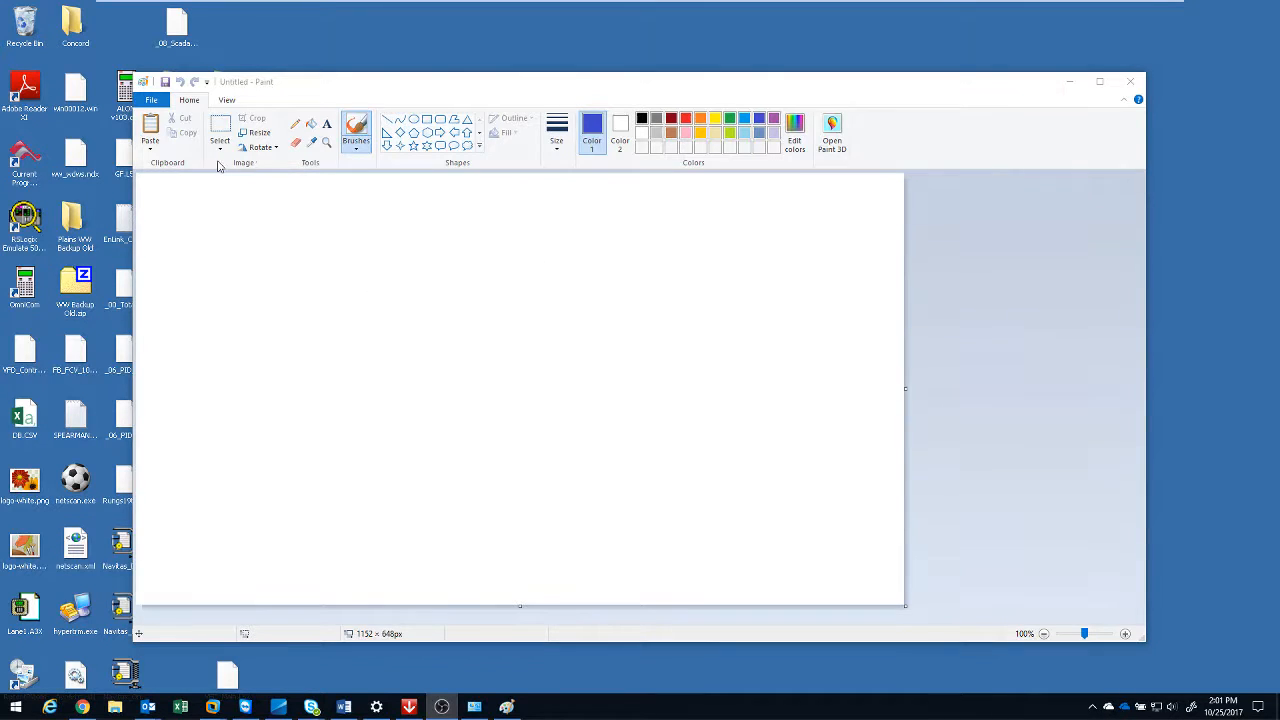
Draw a blue rectangle about 175 × 114 px near the middle of the canvas and label it "Laptop" inside.
left_click(427, 120)
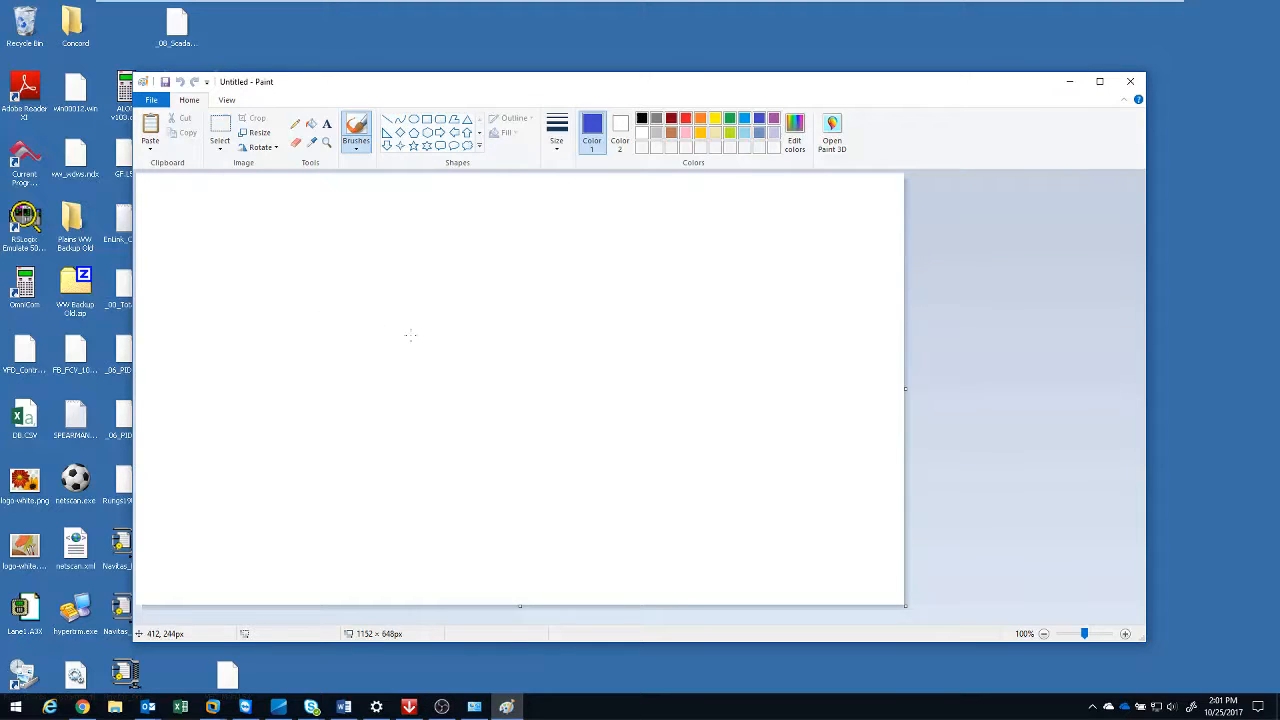
left_click(427, 119)
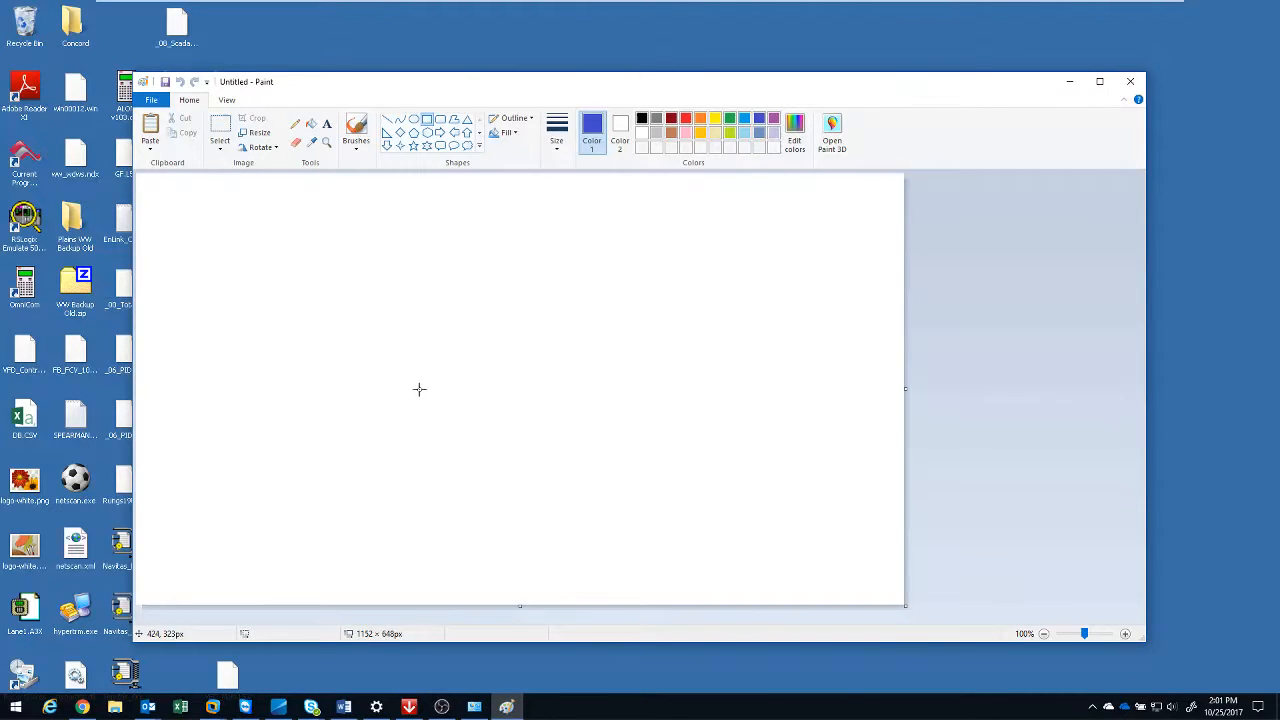
left_click_drag(396, 371, 516, 450)
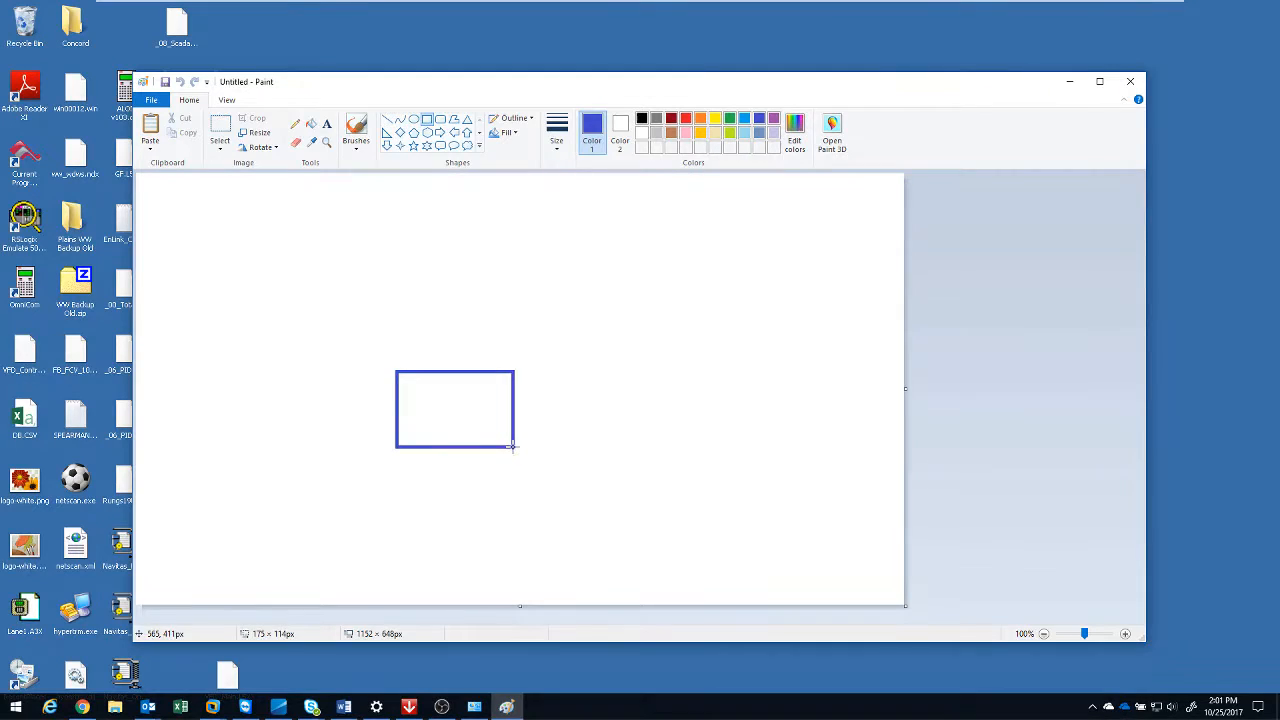
left_click(326, 123)
left_click(417, 400)
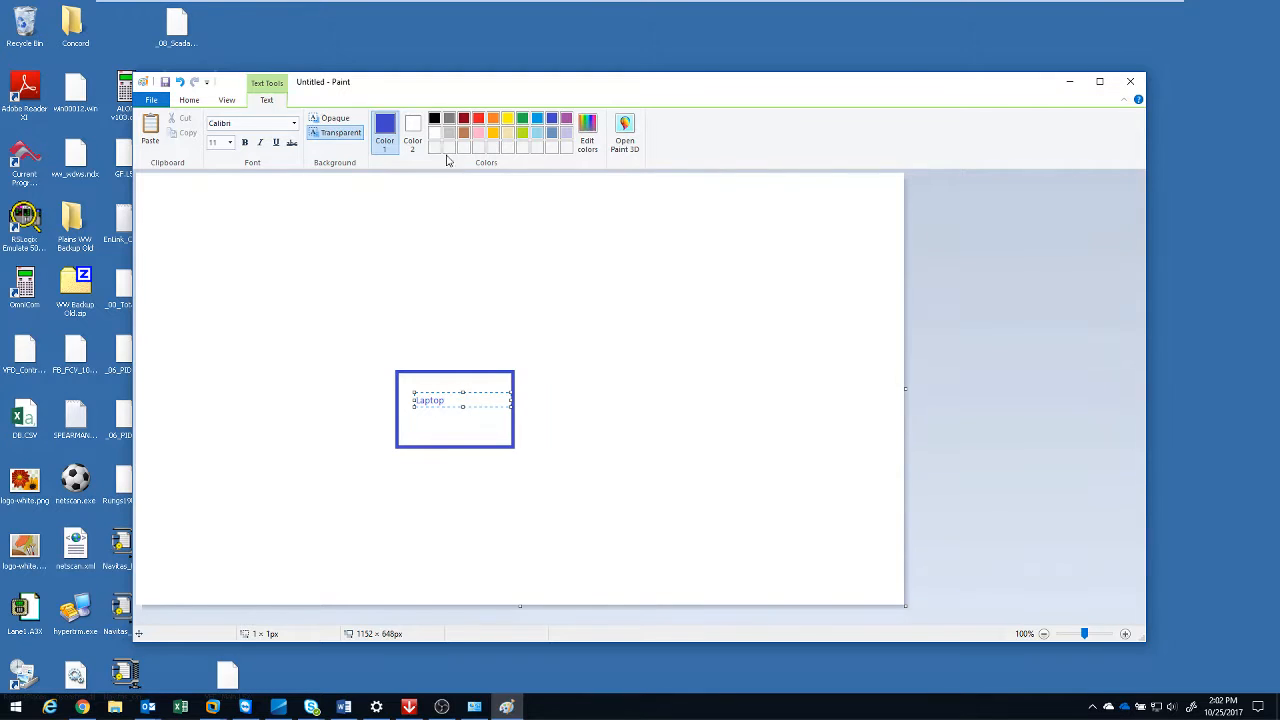
left_click(405, 352)
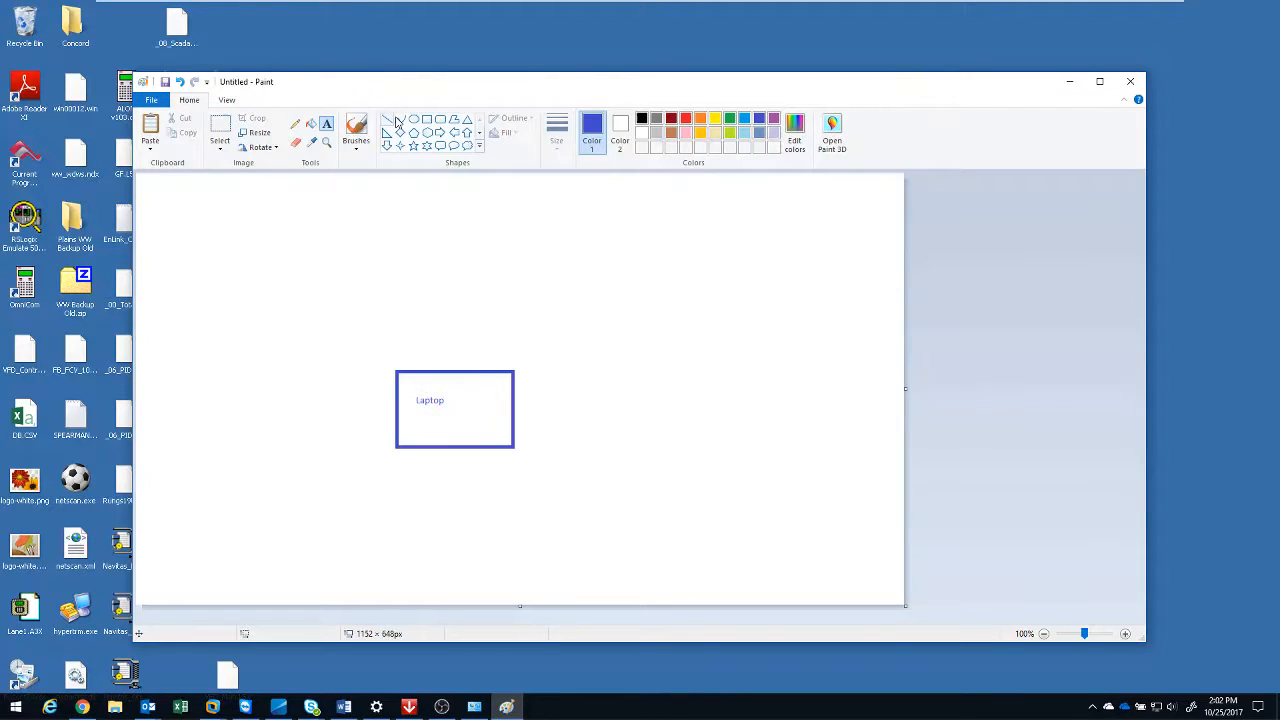
Draw a second blue rectangle about 253 × 101 px in the canvas's upper-left area and label it "Panel" inside.
left_click(427, 119)
left_click_drag(210, 233, 378, 299)
left_click(326, 124)
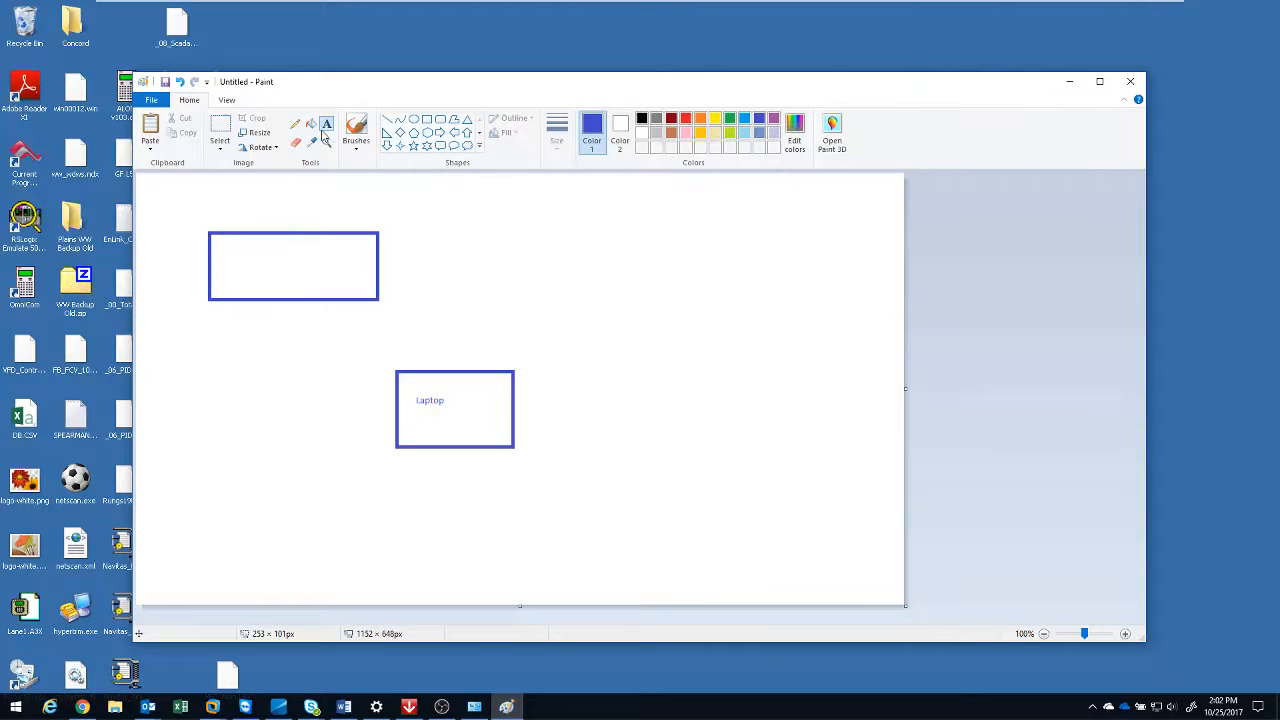
left_click(226, 253)
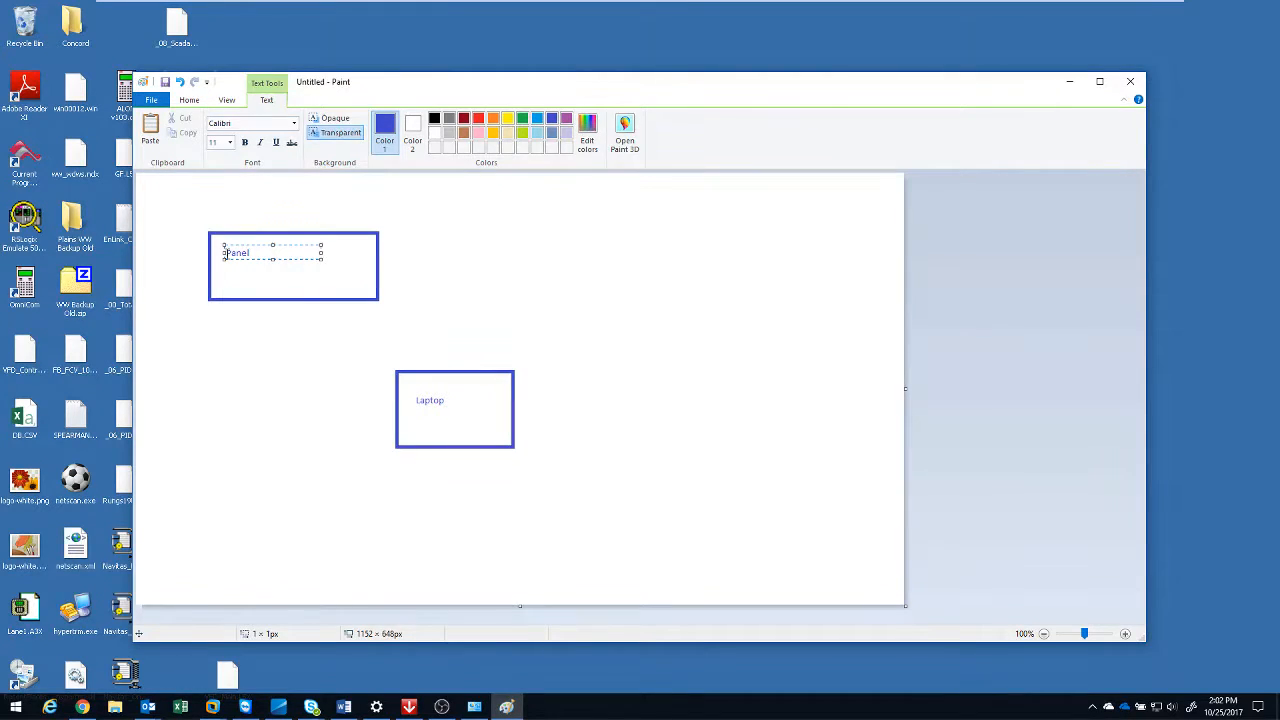
left_click(316, 277)
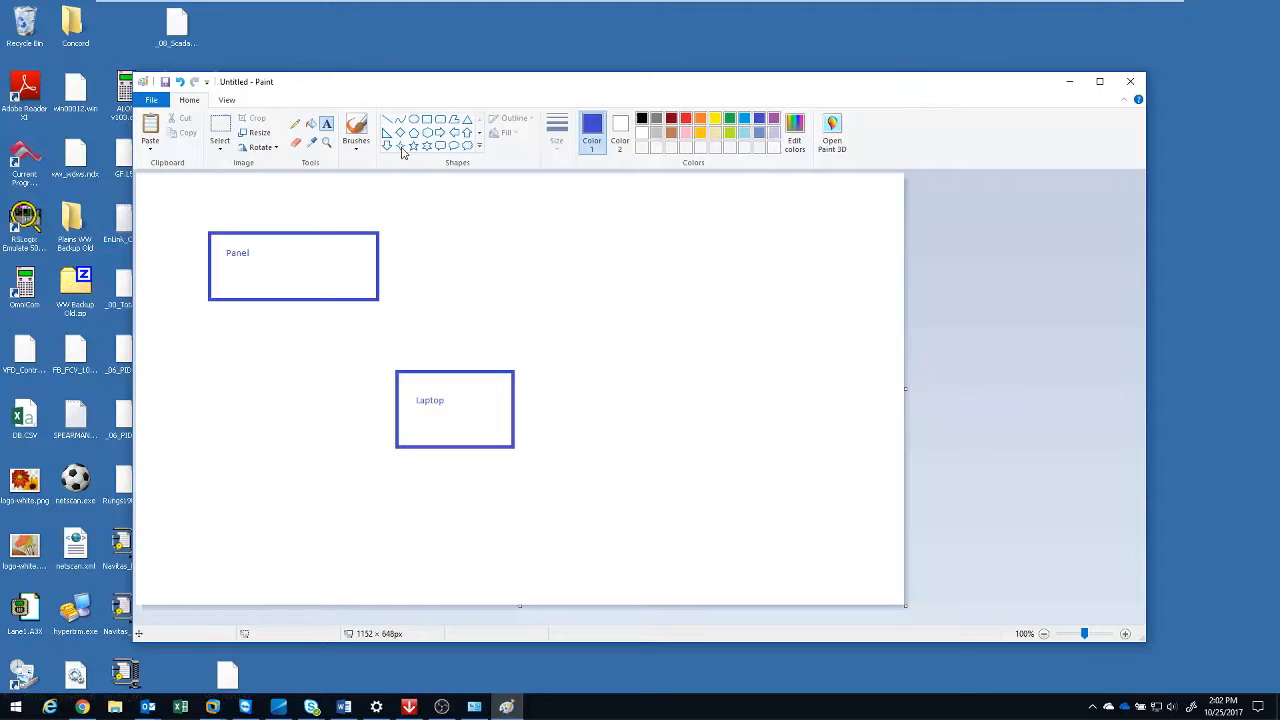
Connect the Panel box to the Laptop box with a blue line and add a port rectangle about 25 × 20 px at its laptop end.
left_click(400, 118)
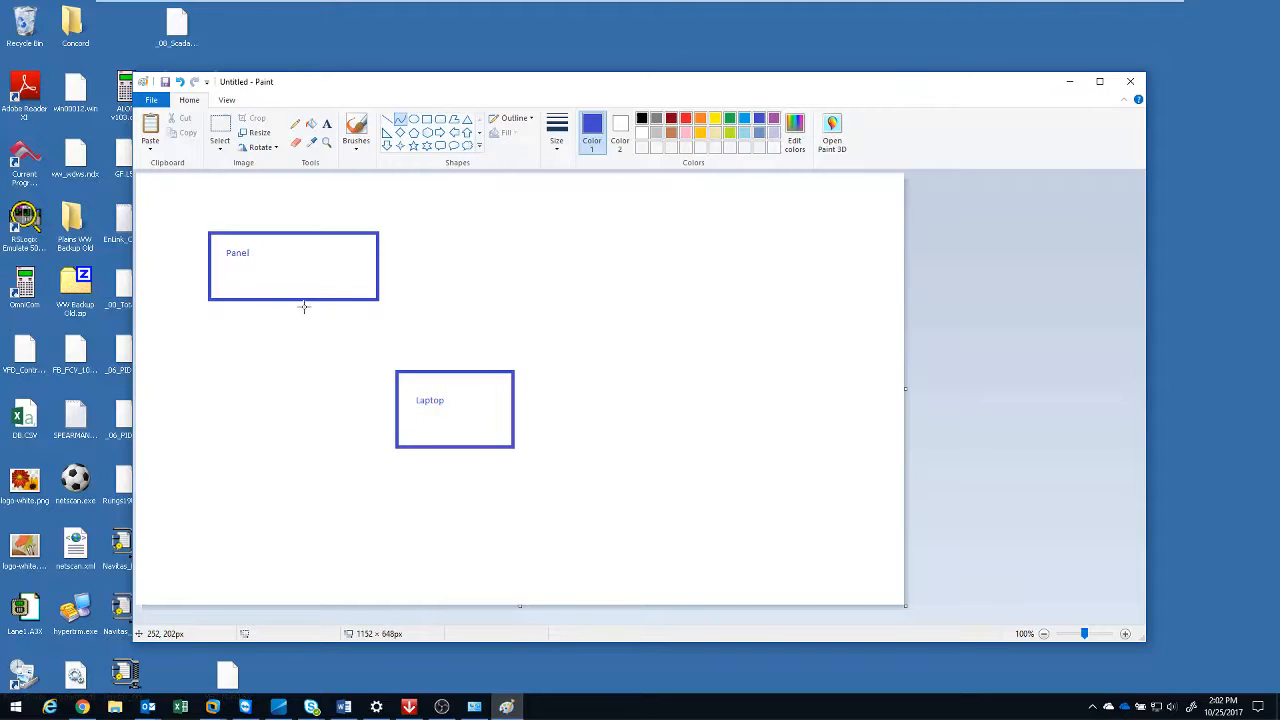
left_click_drag(301, 304, 418, 368)
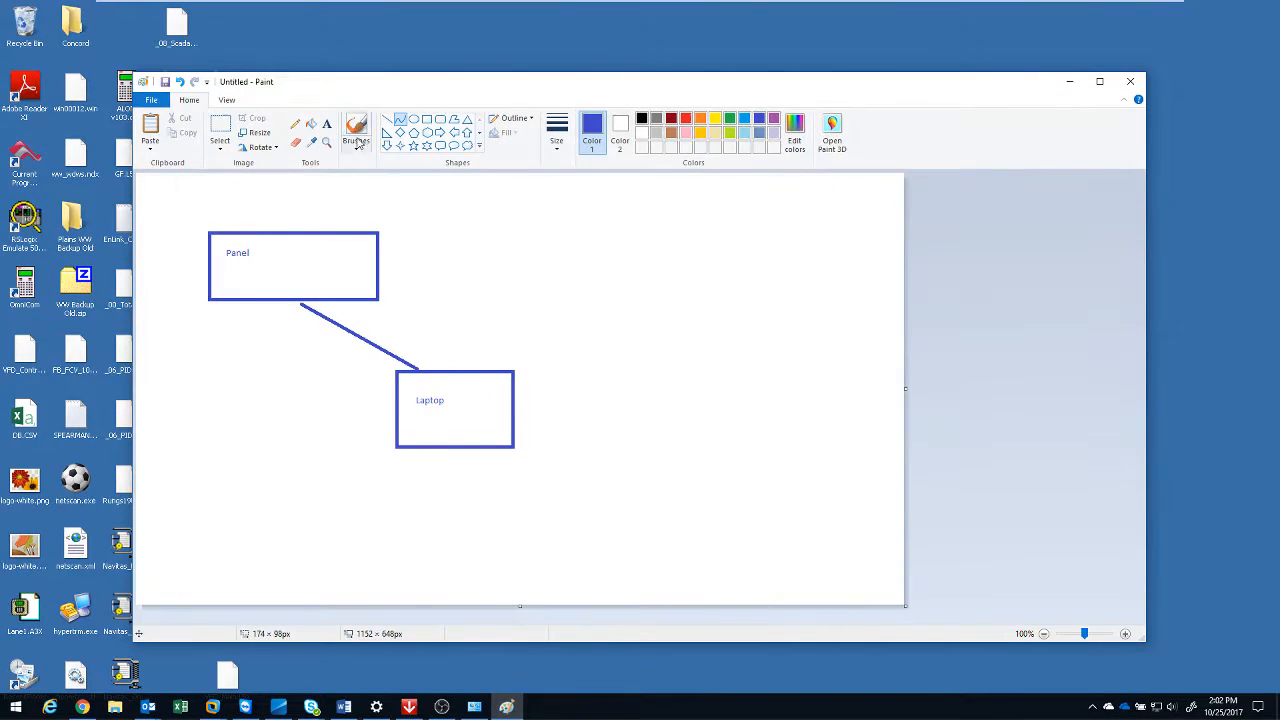
left_click(427, 118)
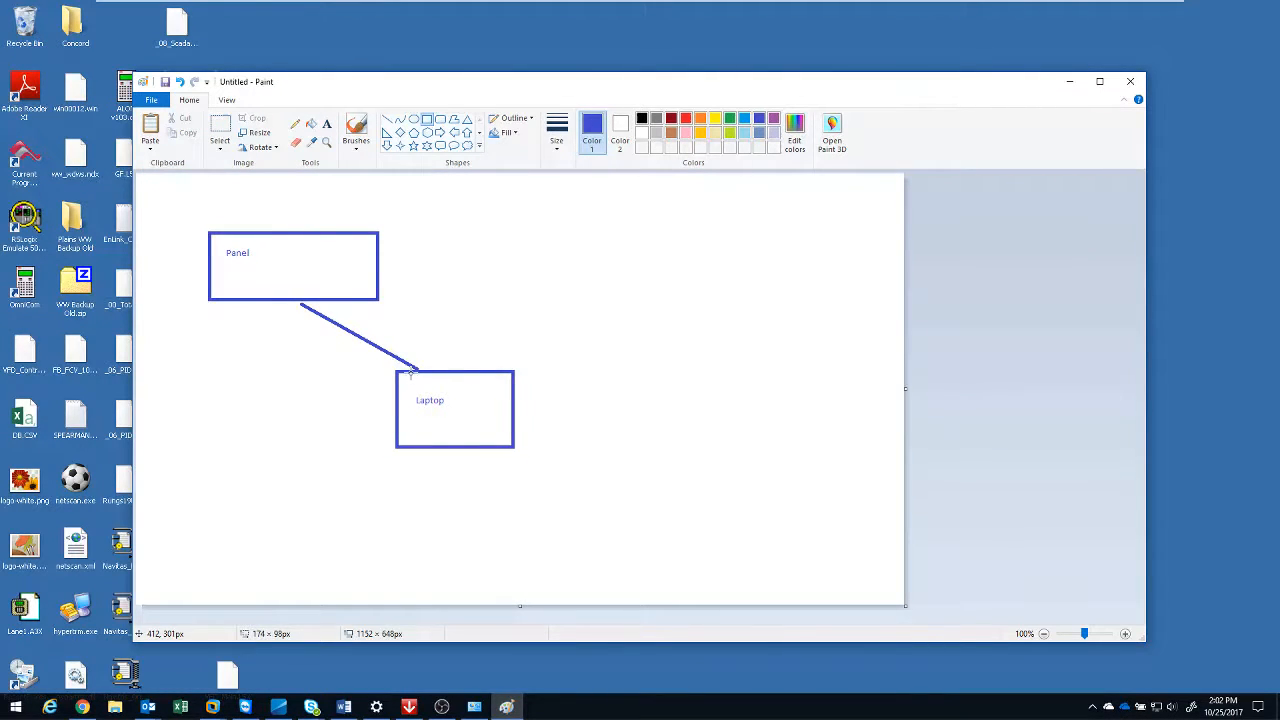
left_click_drag(408, 372, 424, 380)
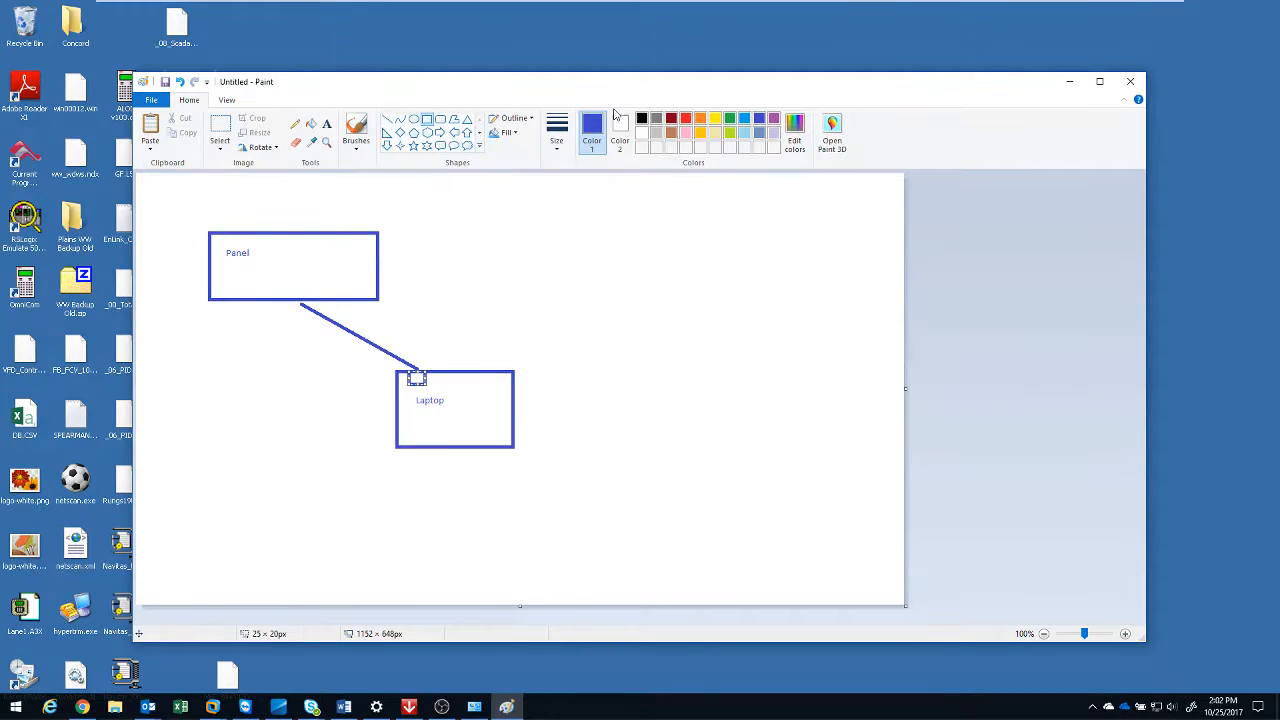
Draw an orange antenna from straight lines, rising from the Laptop box's upper-right corner with three short branches.
left_click(386, 119)
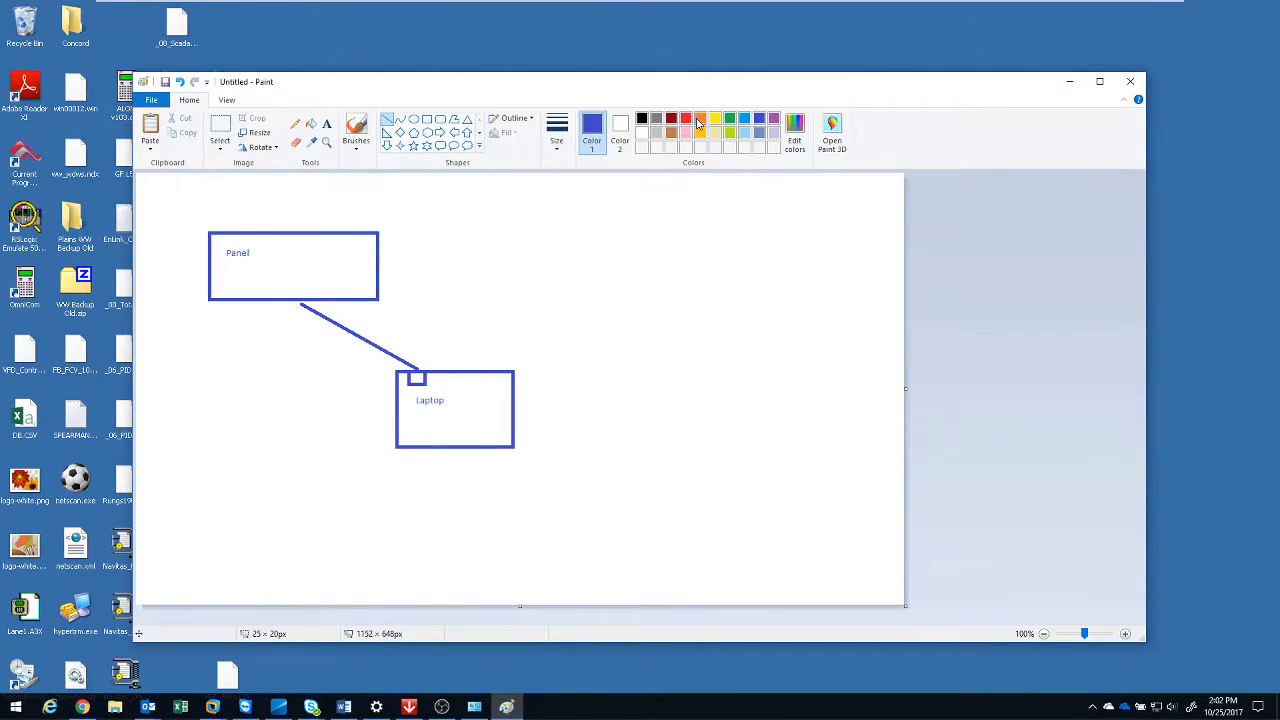
left_click(700, 118)
mouse_move(505, 372)
left_mouse_down()
mouse_move(505, 306)
mouse_move(533, 337)
left_mouse_up()
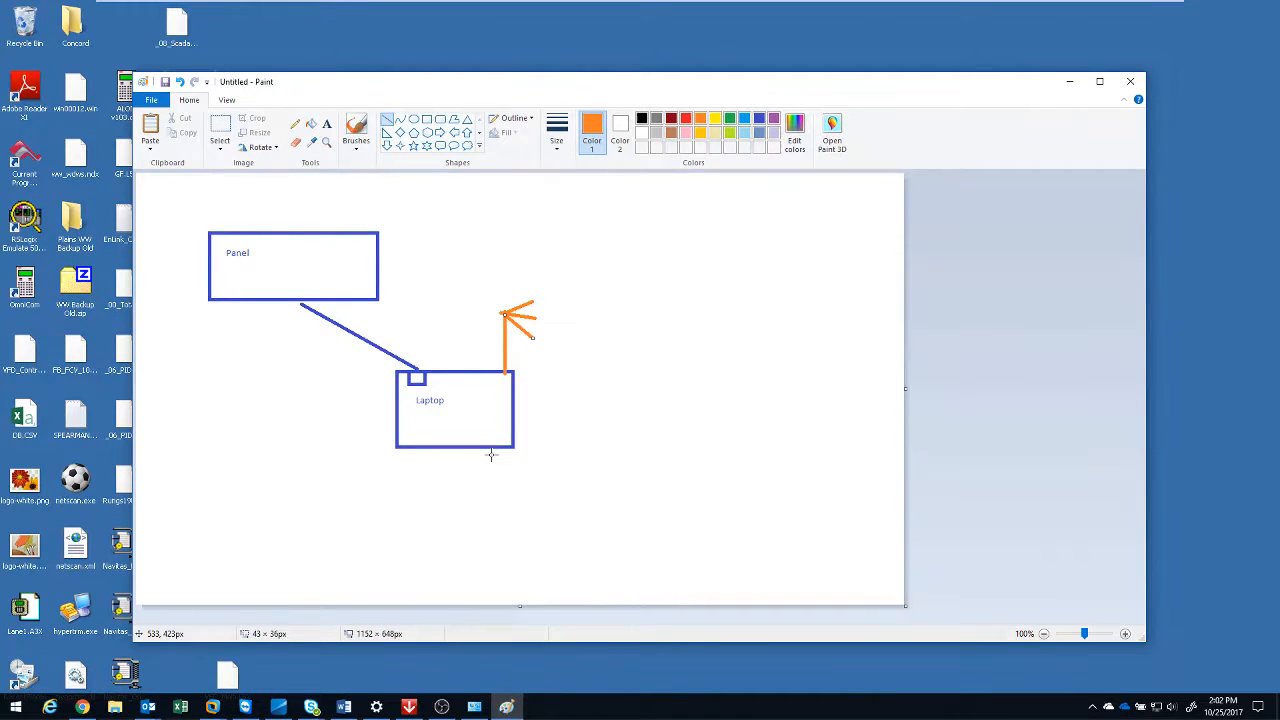
Circle the Panel and its link with an orange ellipse about 437 × 343 px, and the antenna with one about 118 × 281 px.
left_click(413, 119)
left_click_drag(178, 197, 469, 425)
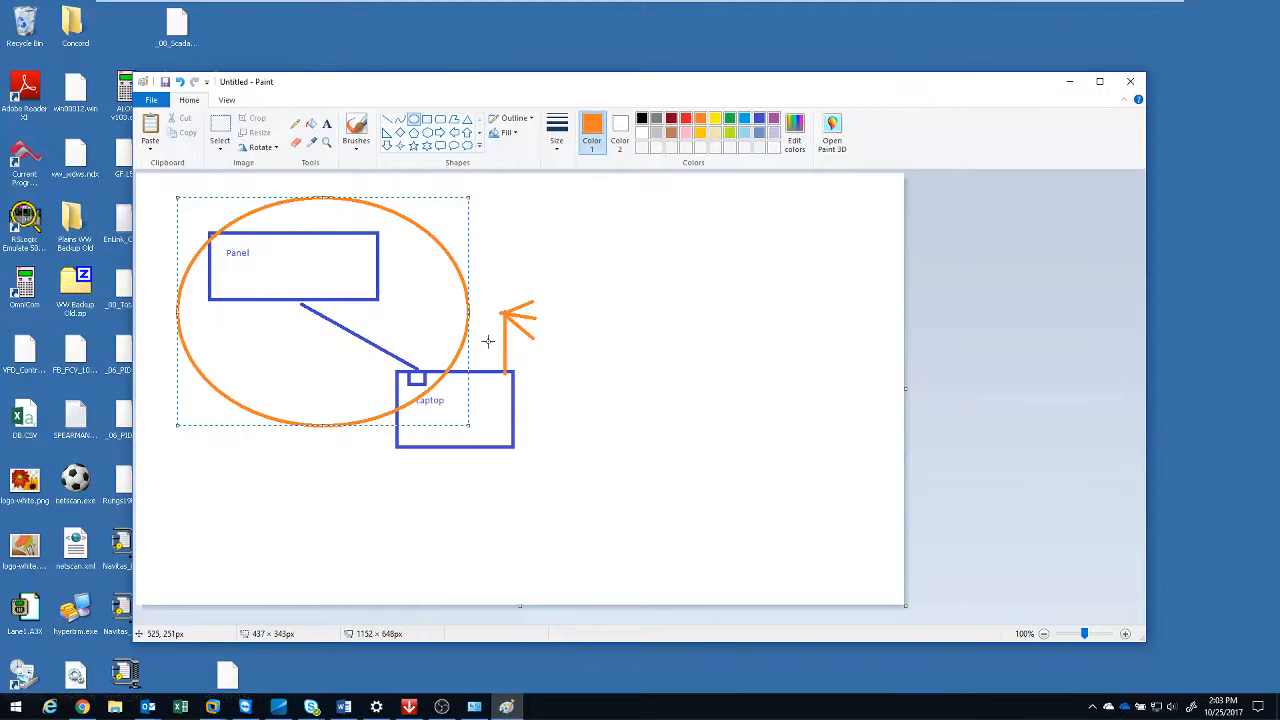
left_click_drag(508, 227, 581, 417)
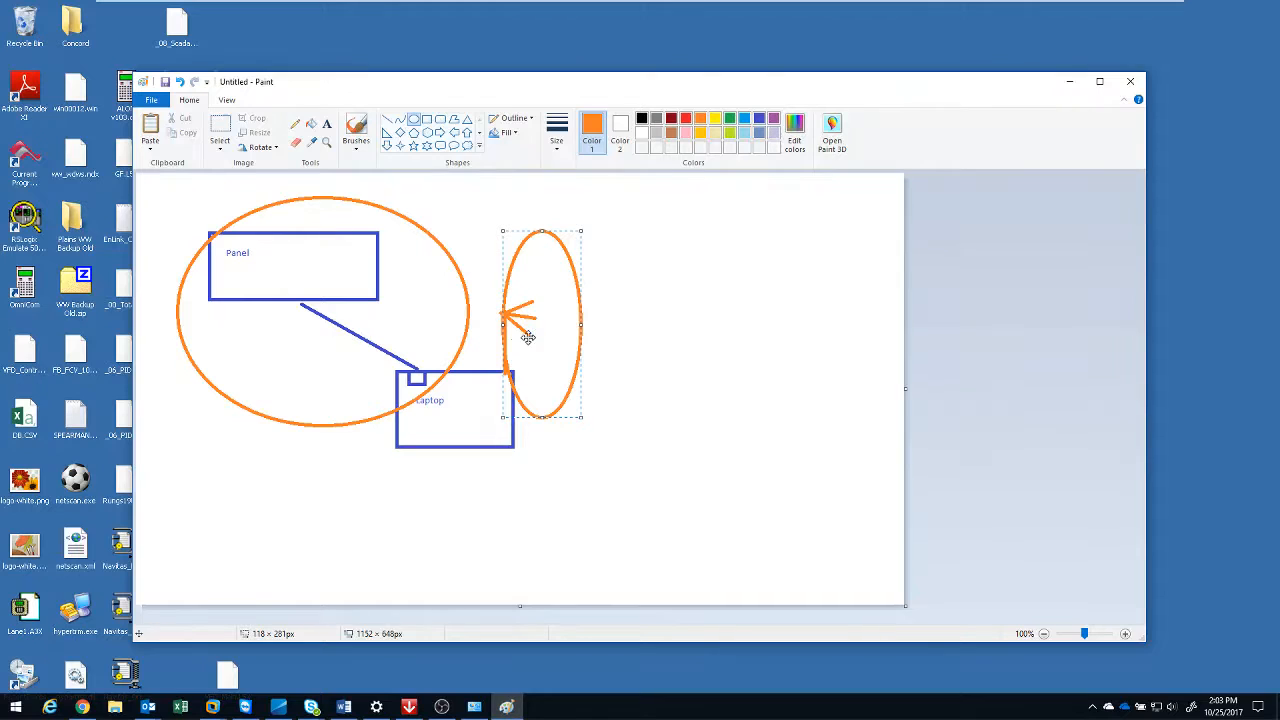
left_click_drag(557, 360, 536, 363)
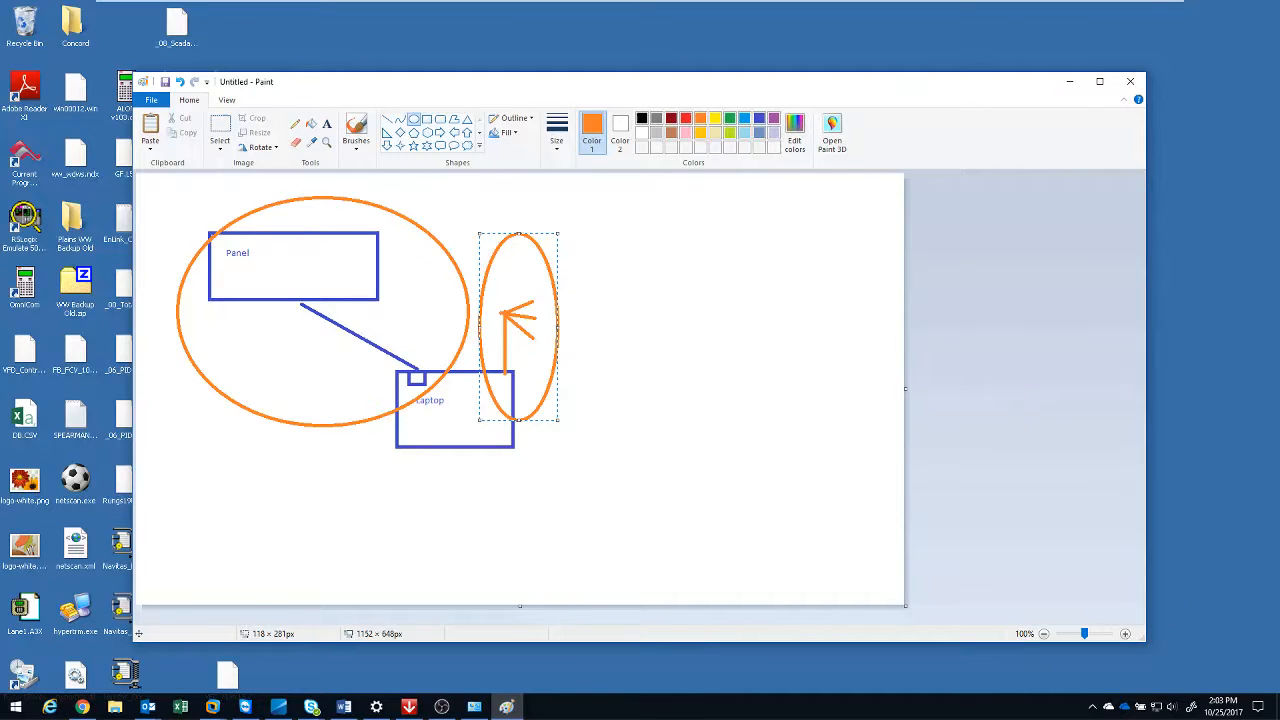
Minimize the virtual machine and the drawing, and open the host computer's Network and Sharing Center.
mouse_move(1023, 3)
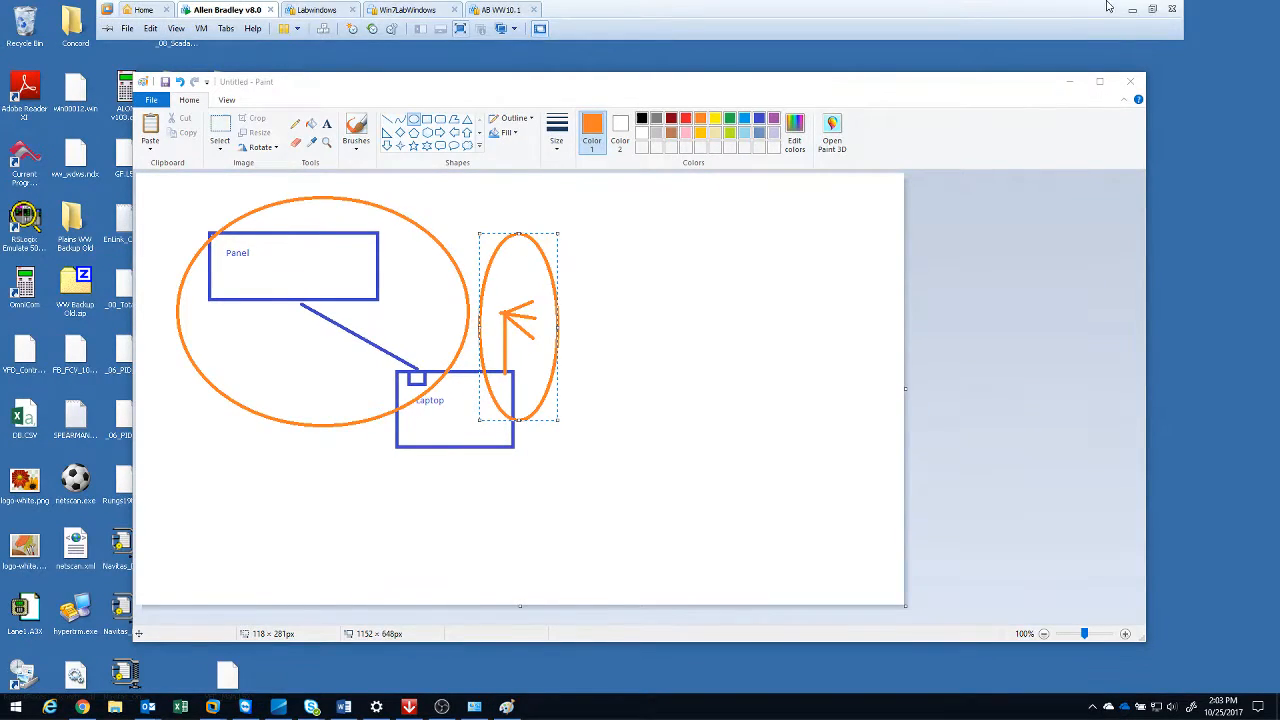
left_click(1133, 8)
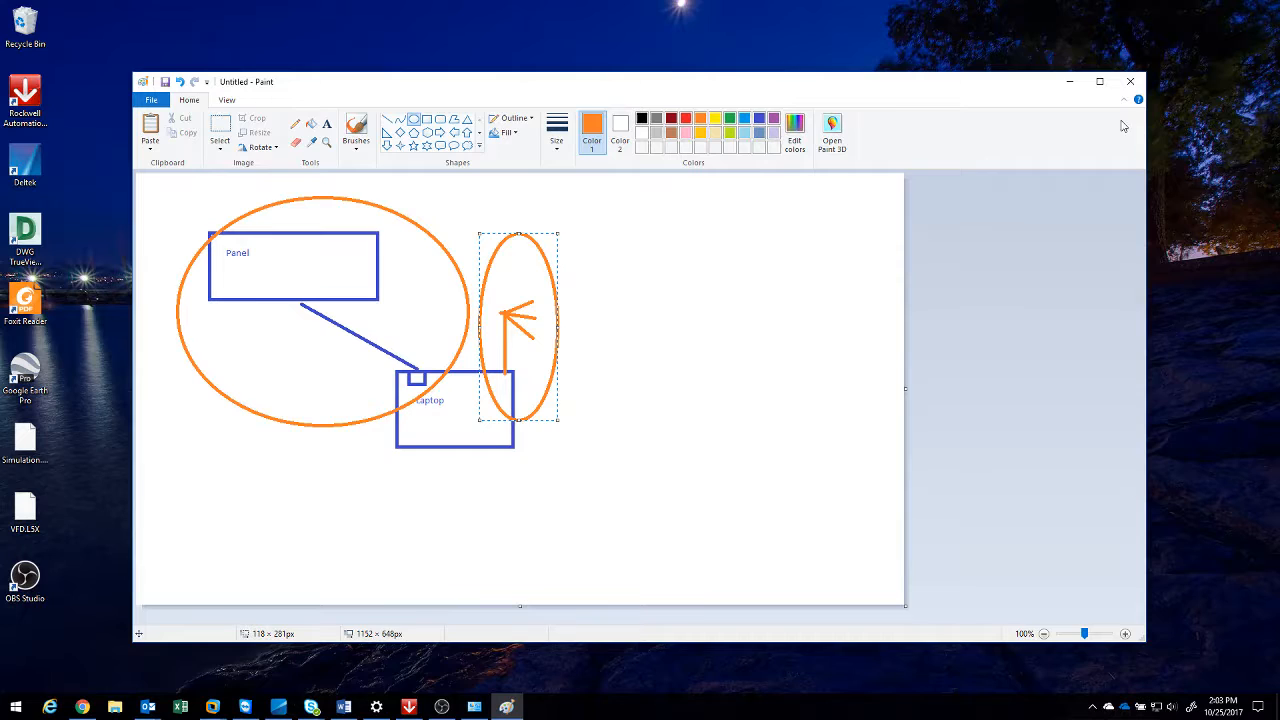
left_click(1069, 81)
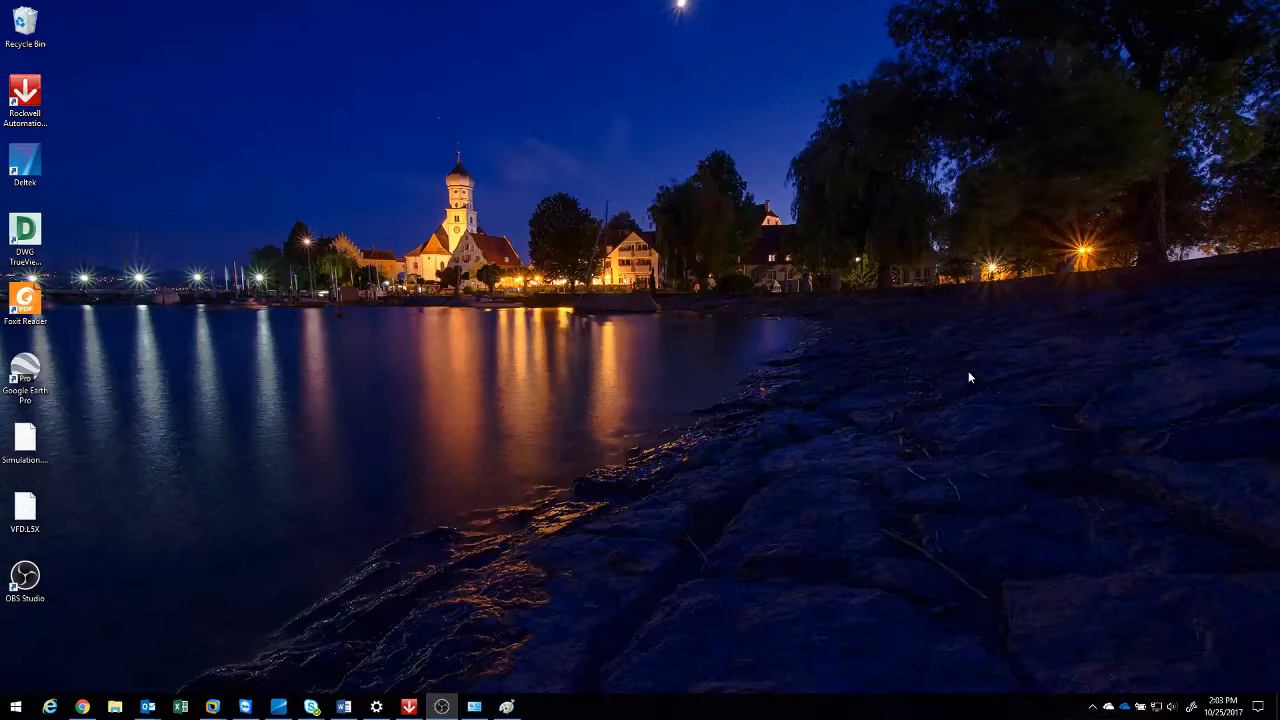
left_click(1157, 707)
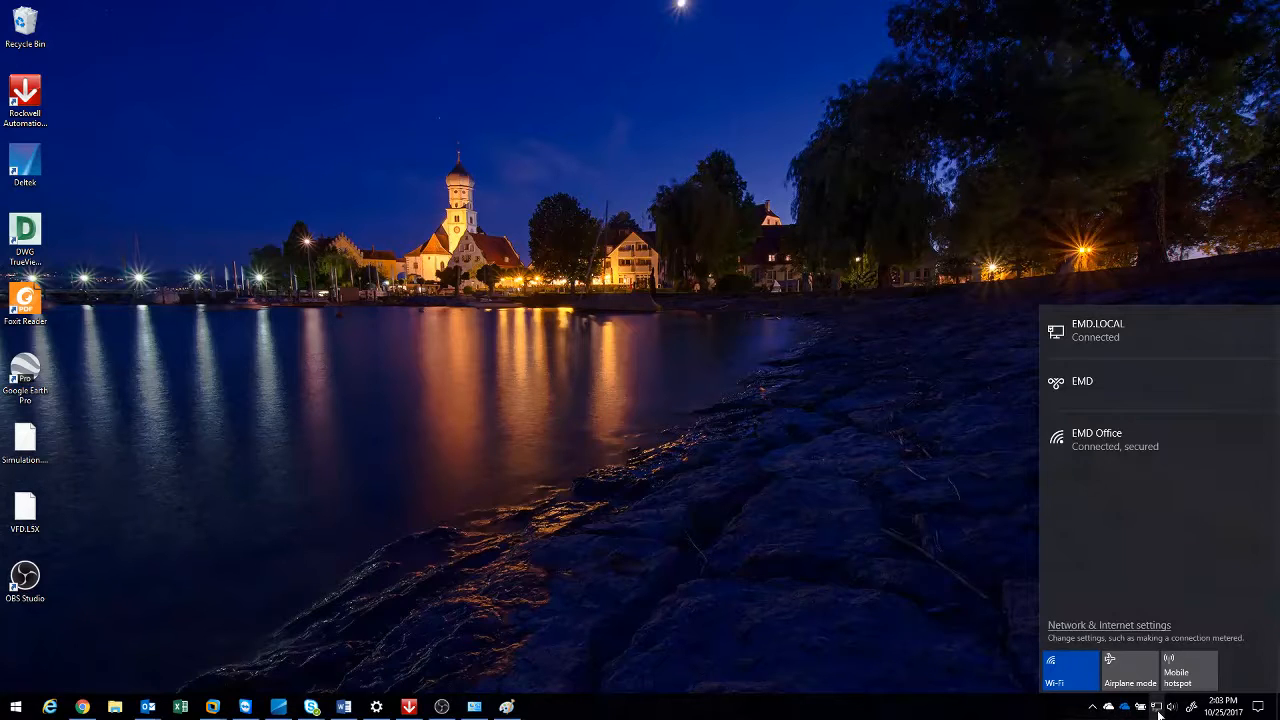
right_click(1157, 707)
left_click(1016, 651)
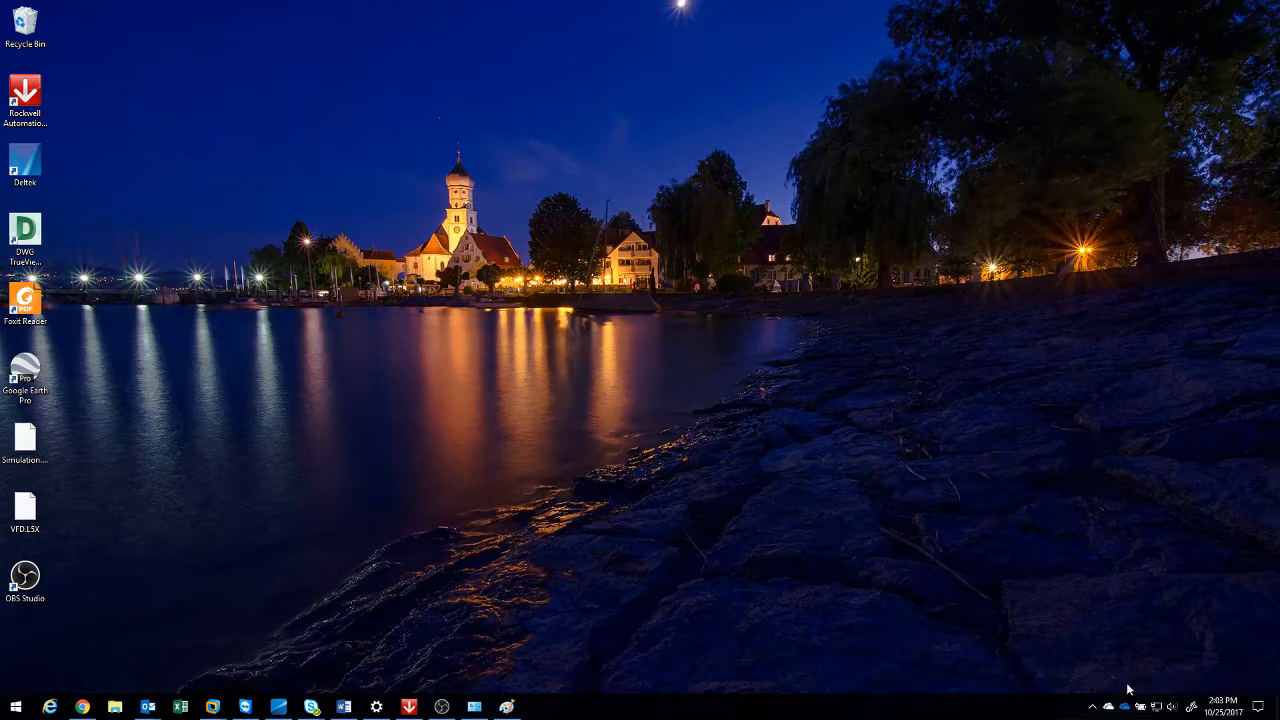
right_click(1159, 709)
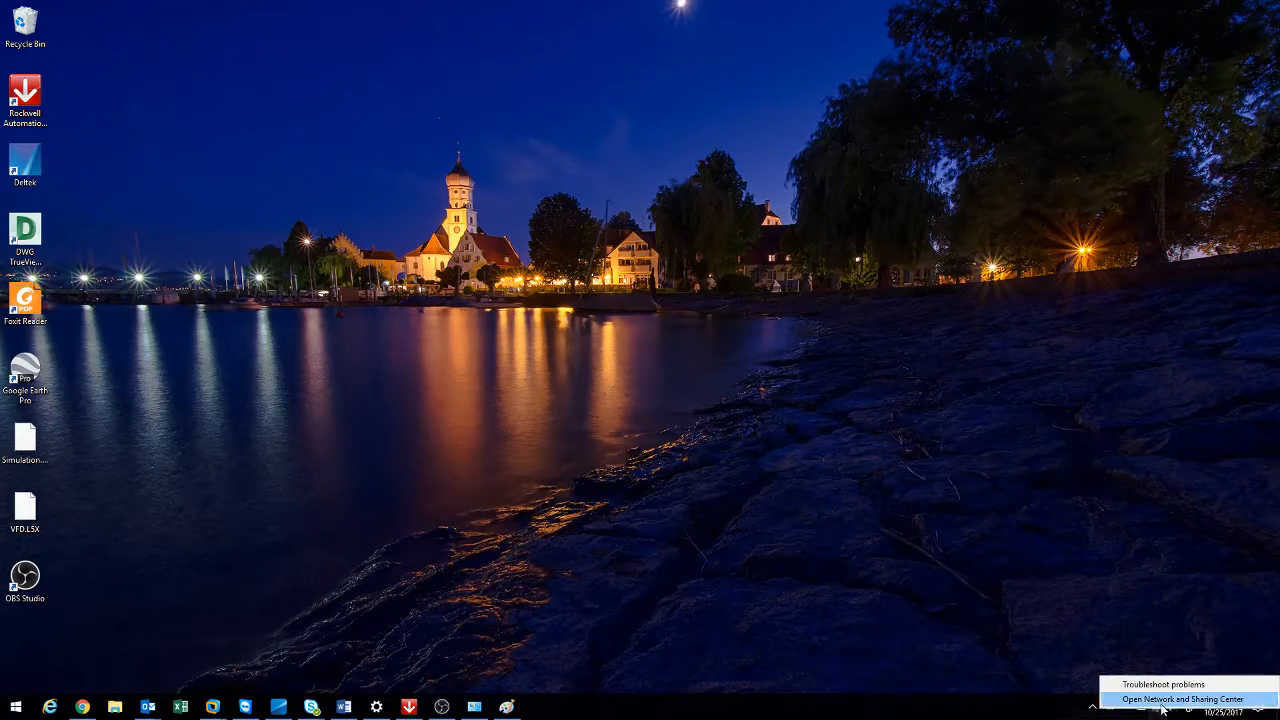
left_click(1178, 697)
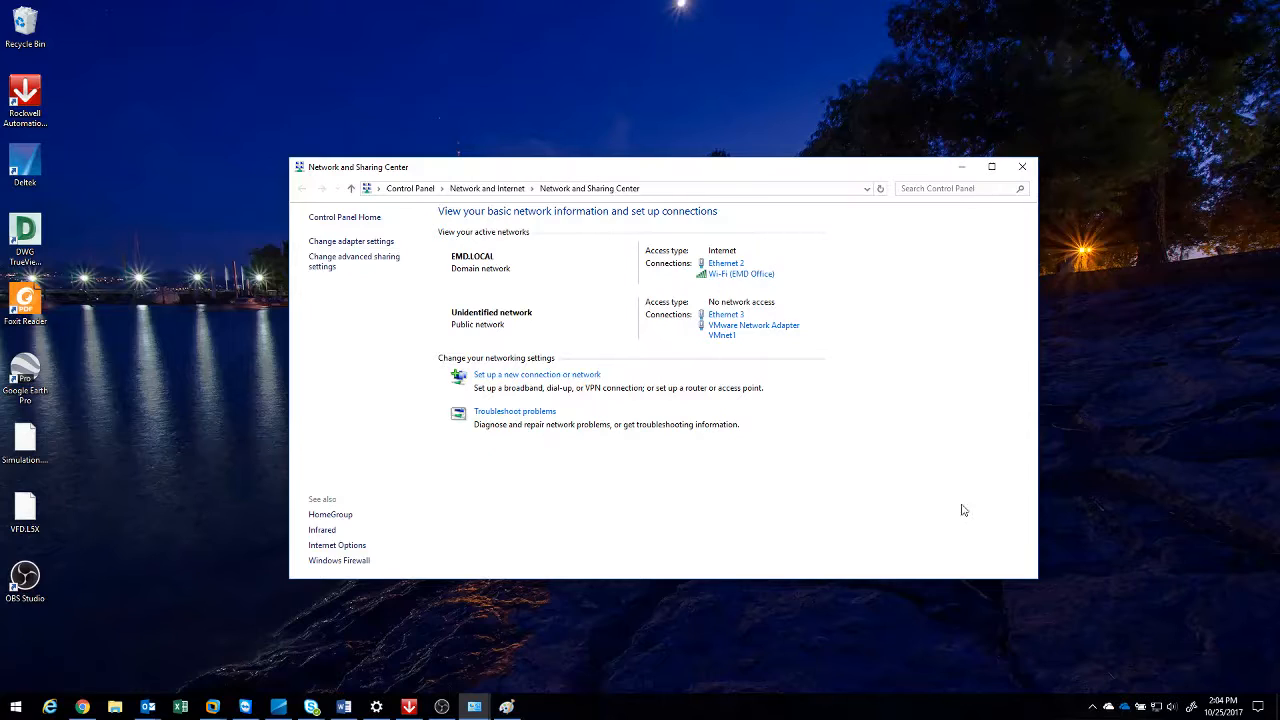
Examine the Internet Protocol Version 4 settings of the Wi-Fi (EMD Office) connection, leaving them as they are.
left_click(740, 274)
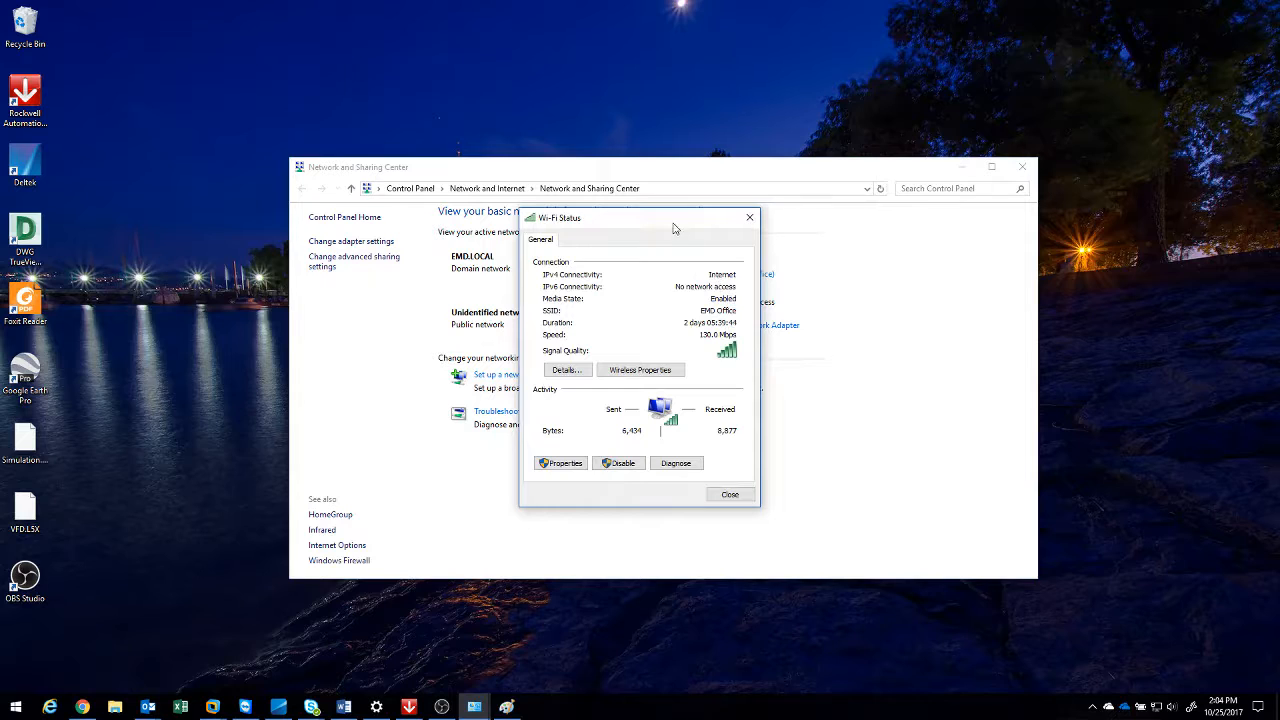
left_click_drag(674, 229, 949, 204)
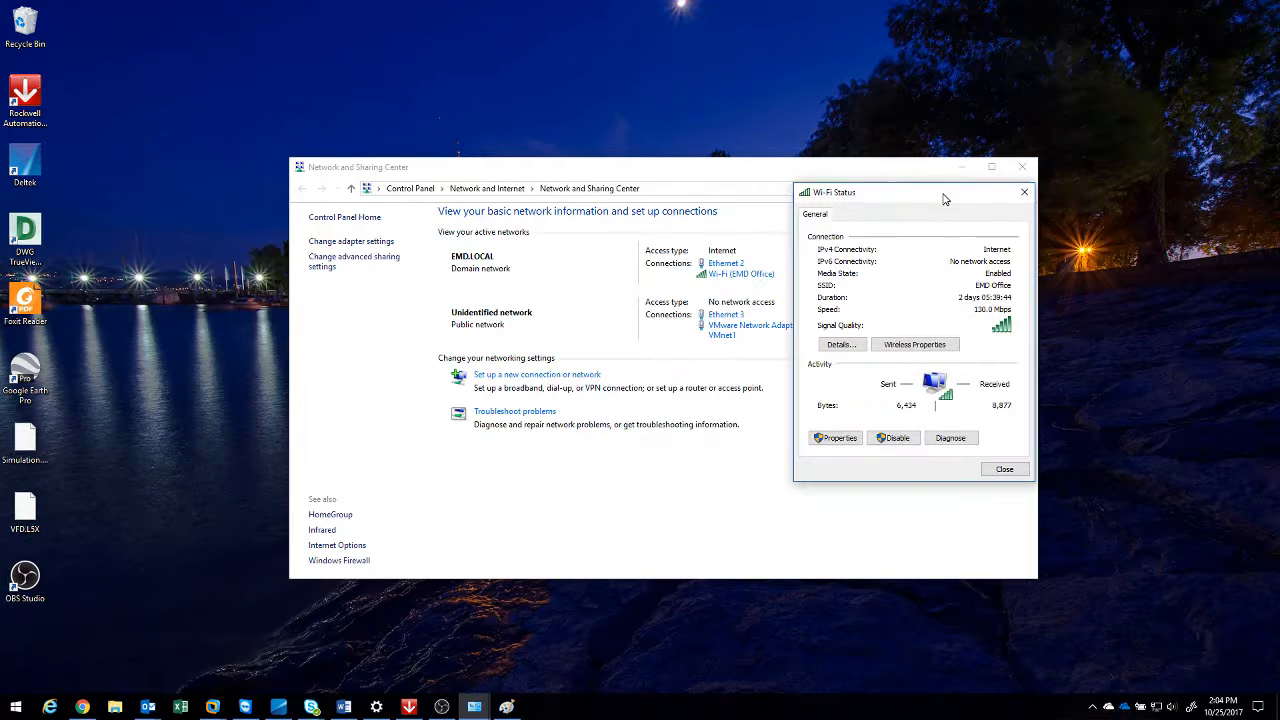
left_click(845, 439)
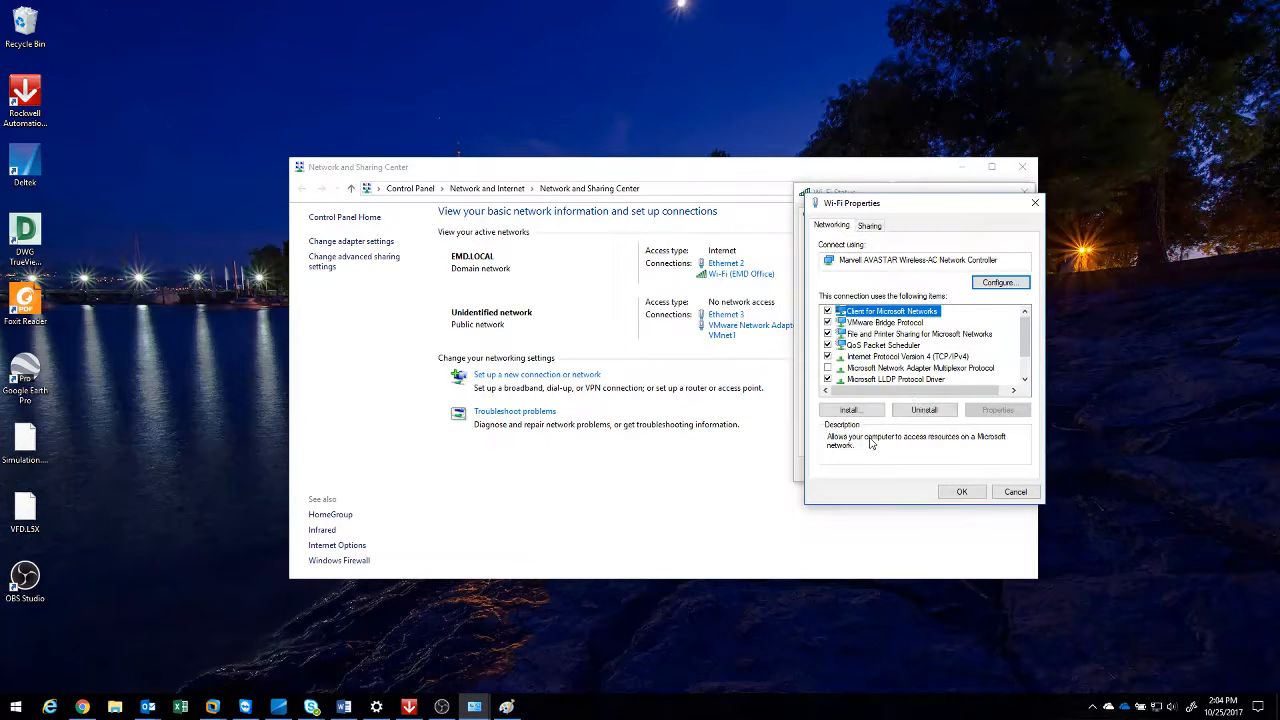
left_click(905, 358)
left_click(990, 411)
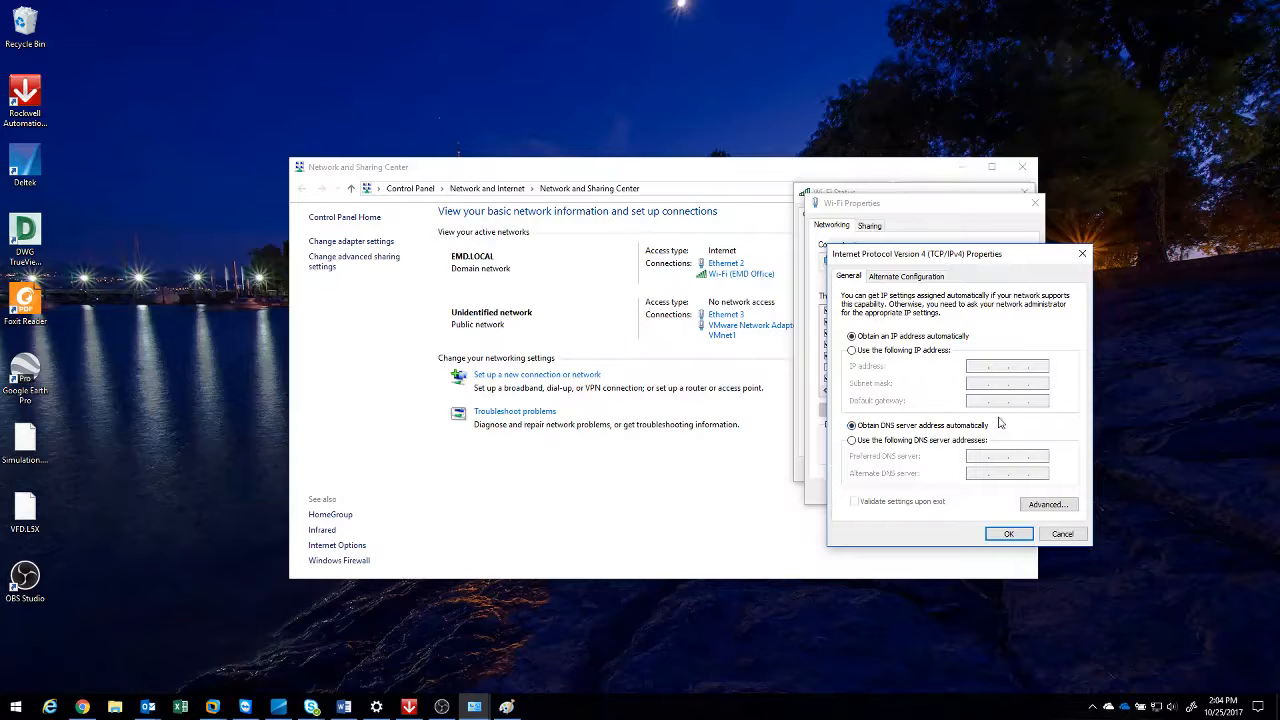
left_click(1009, 533)
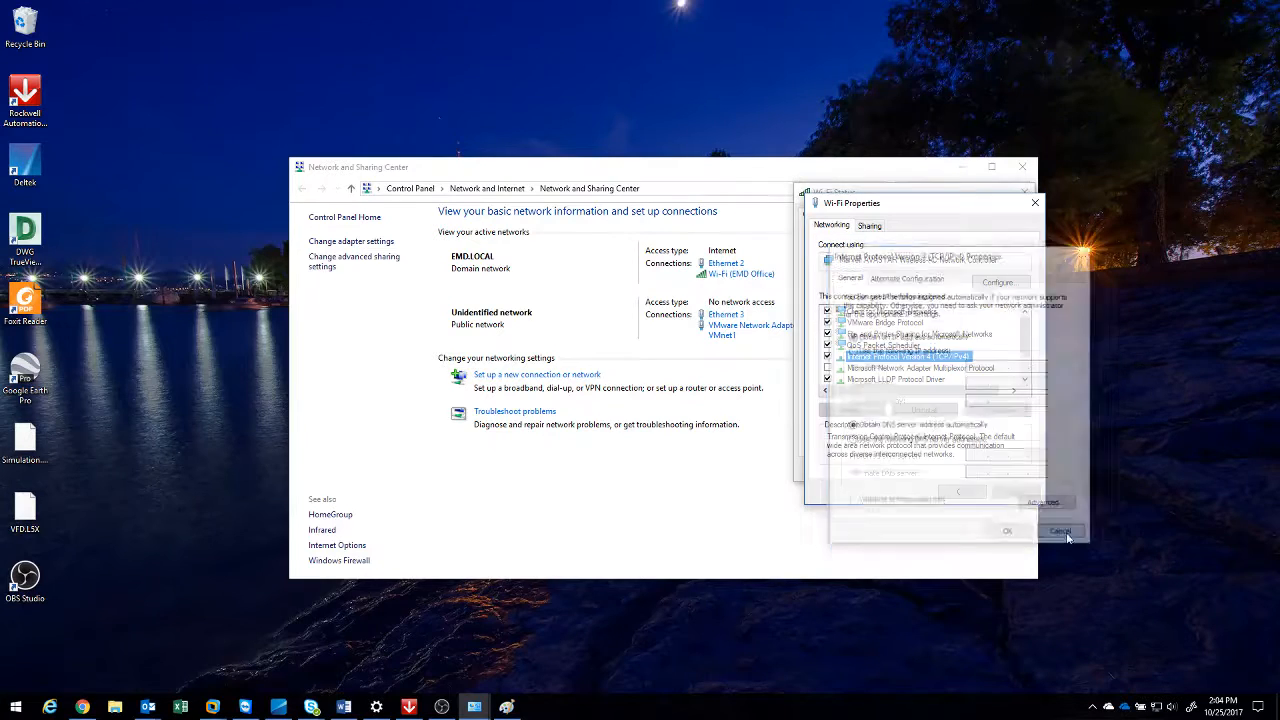
left_click(1016, 491)
left_click(1006, 466)
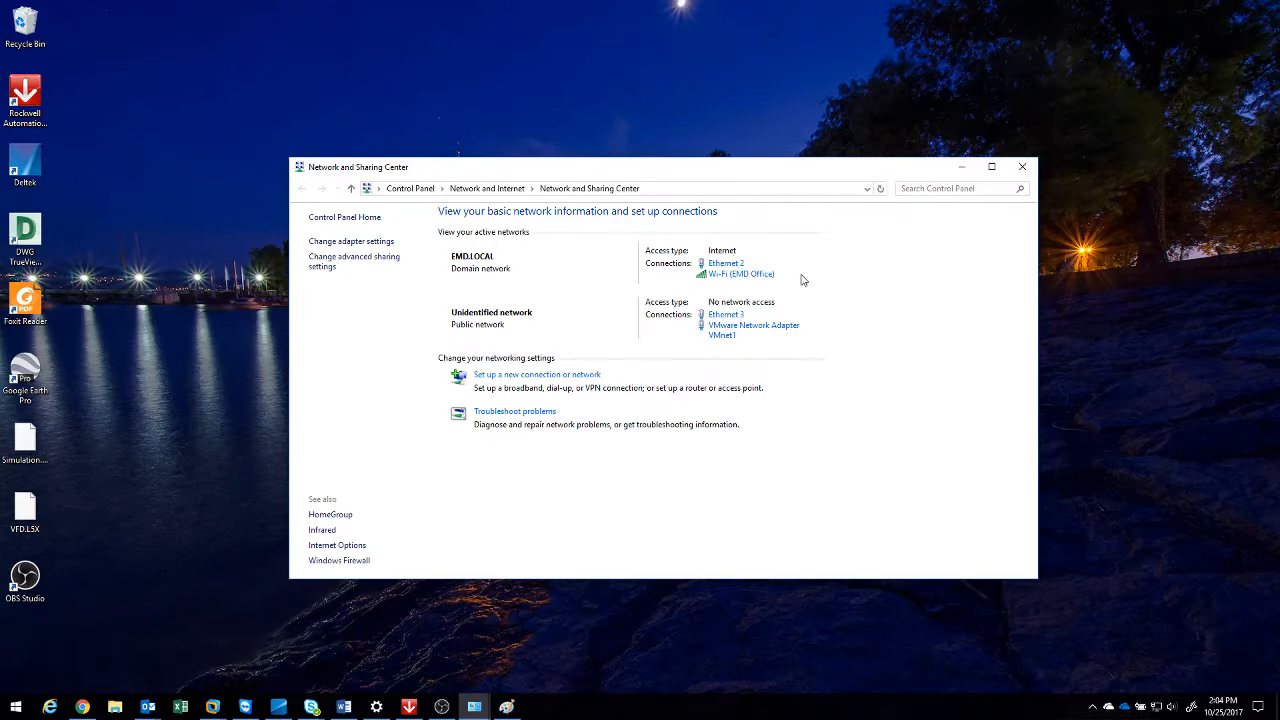
Examine the Internet Protocol Version 4 settings of the Ethernet 2 connection without changing them, and close its dialogs.
left_click(728, 263)
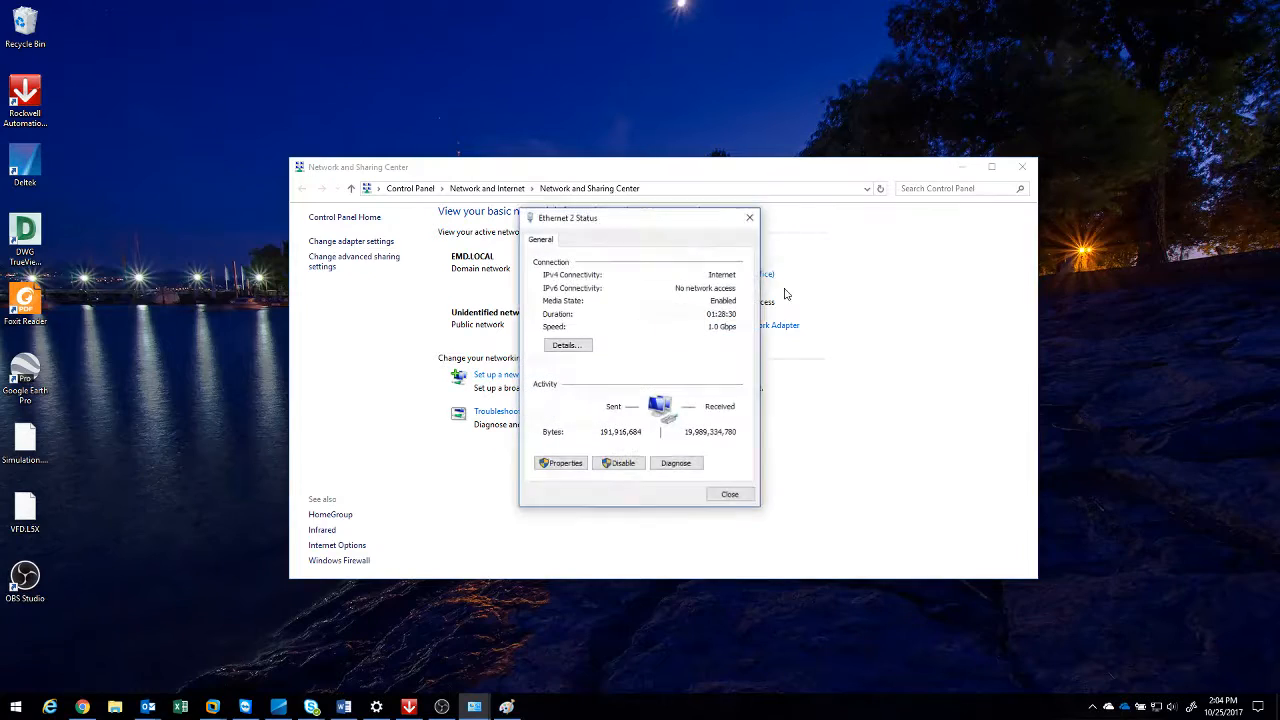
left_click(556, 462)
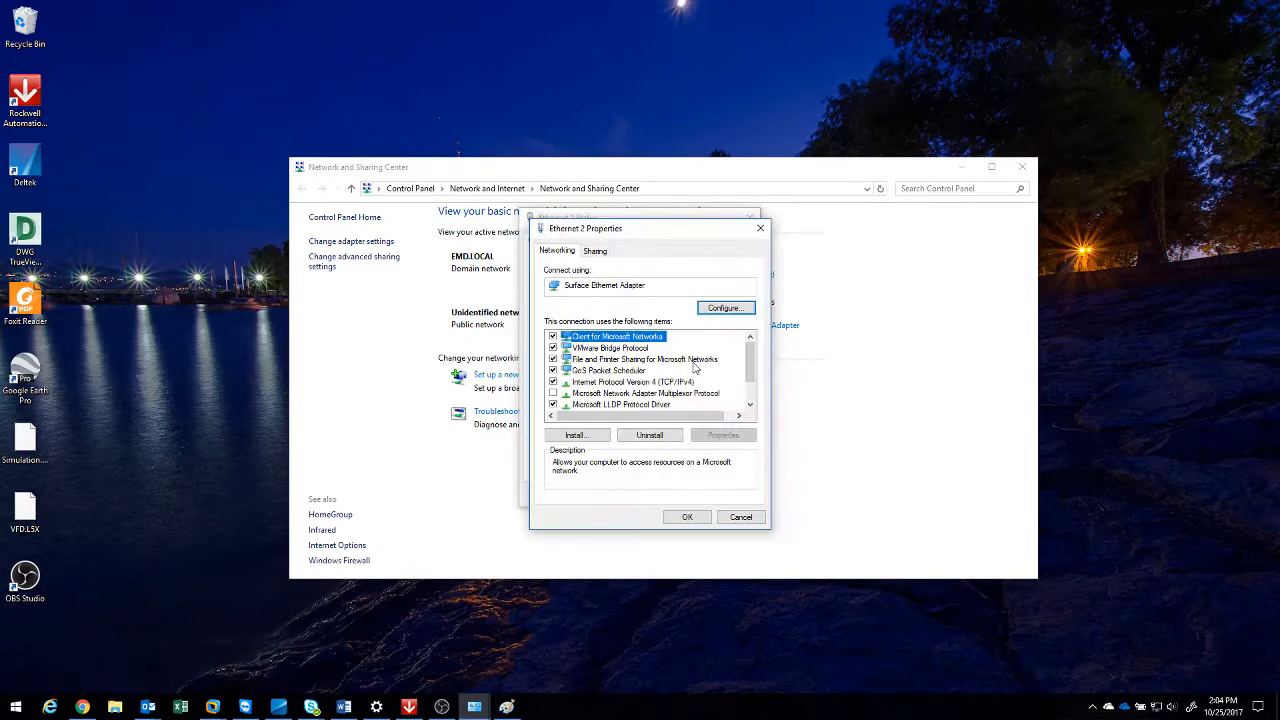
left_click(670, 386)
left_click(715, 434)
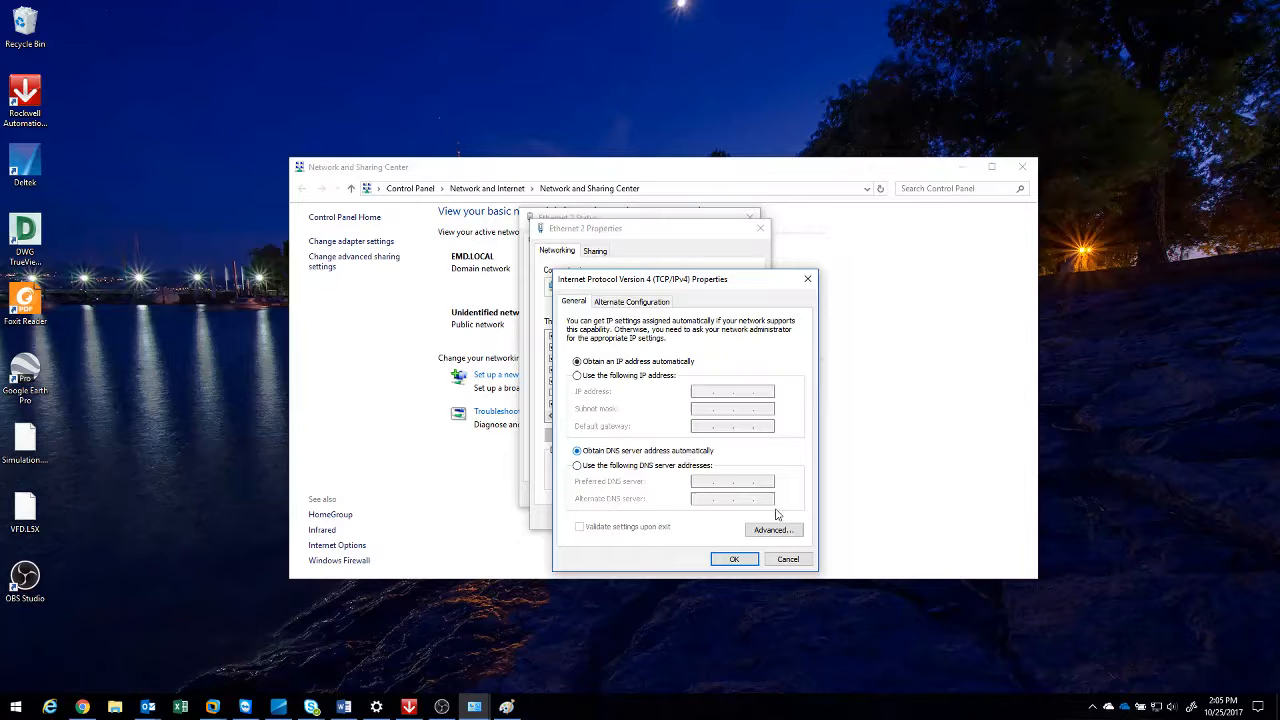
left_click(789, 559)
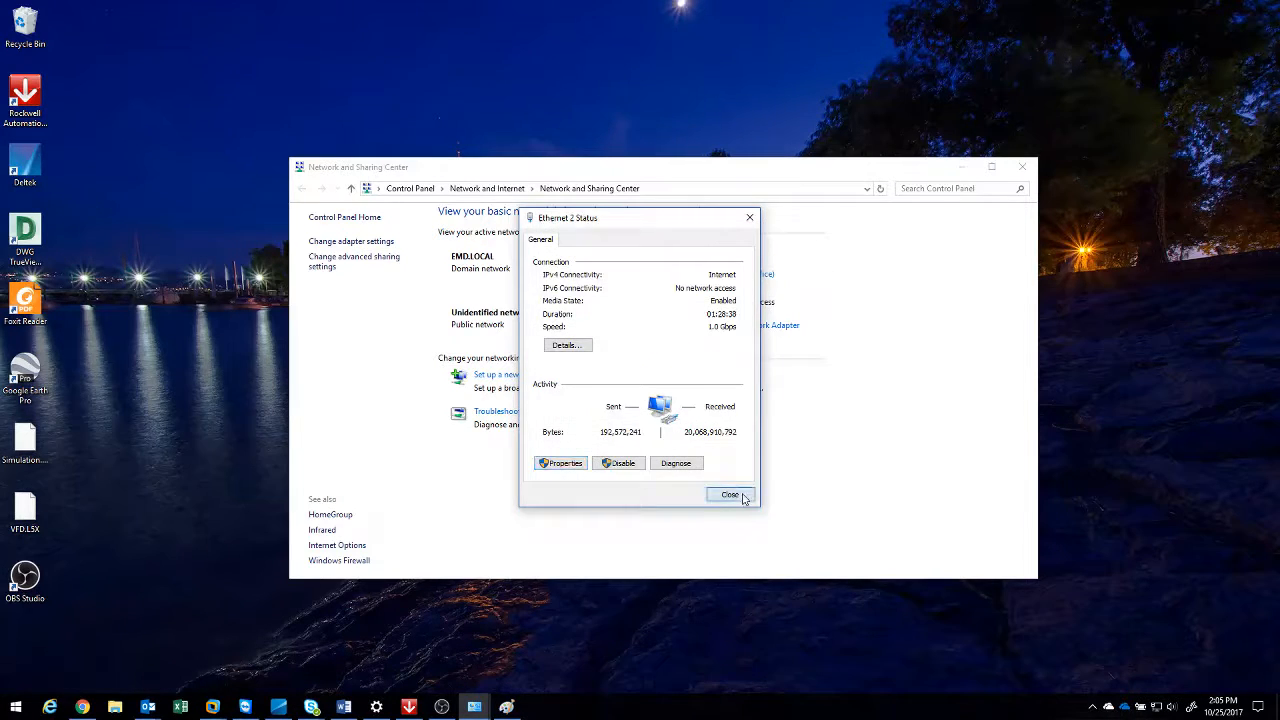
left_click(730, 494)
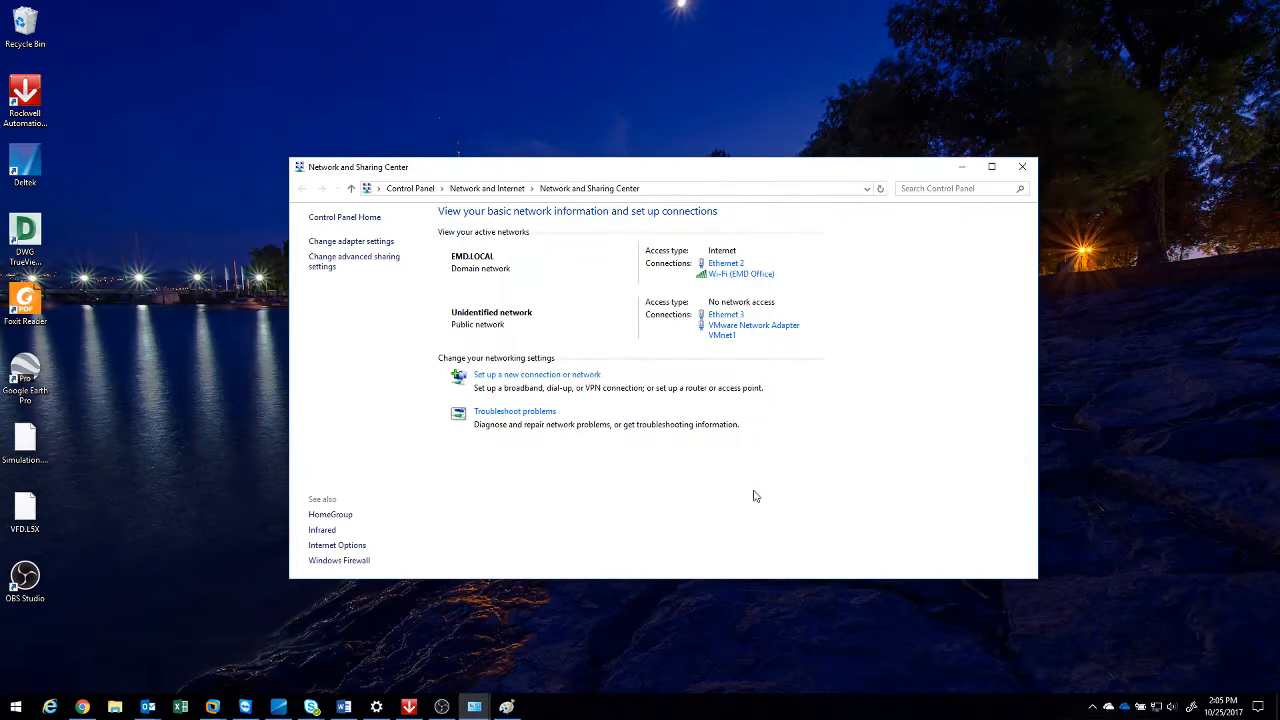
Switch to the Allen Bradley v8.0 virtual machine and open its Network and Sharing Center.
left_click(212, 707)
left_click(214, 614)
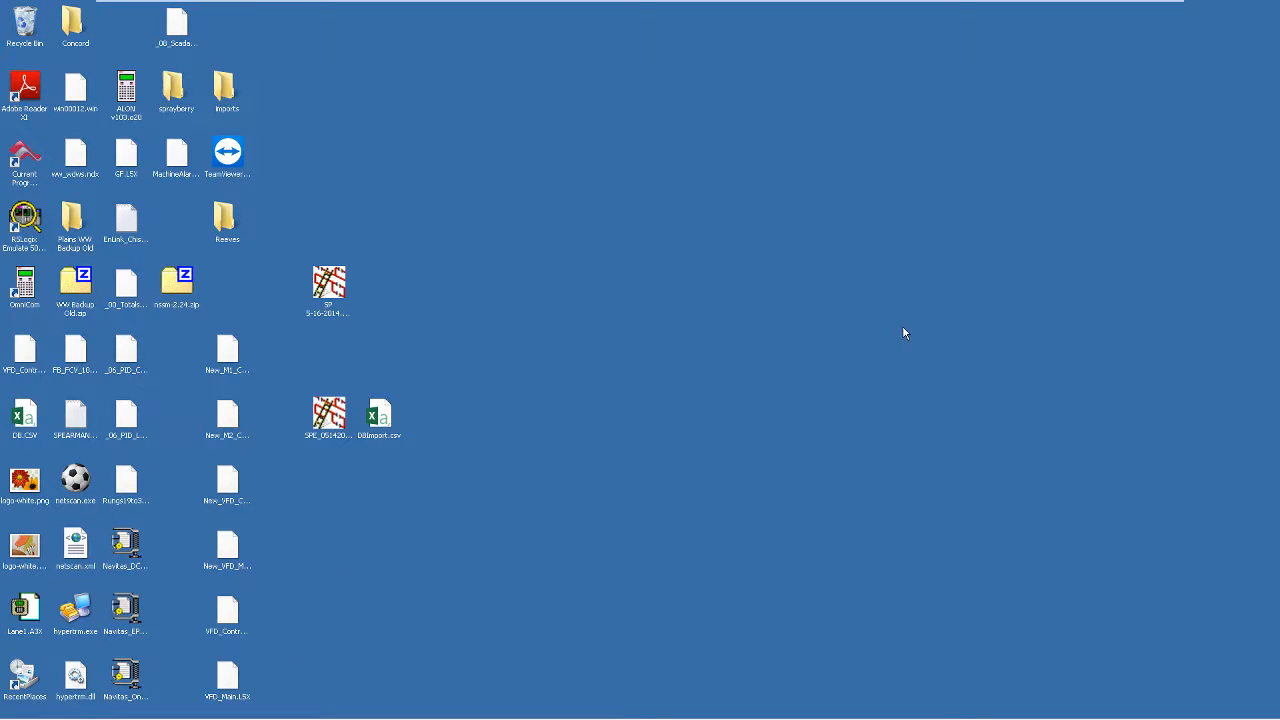
mouse_move(1052, 717)
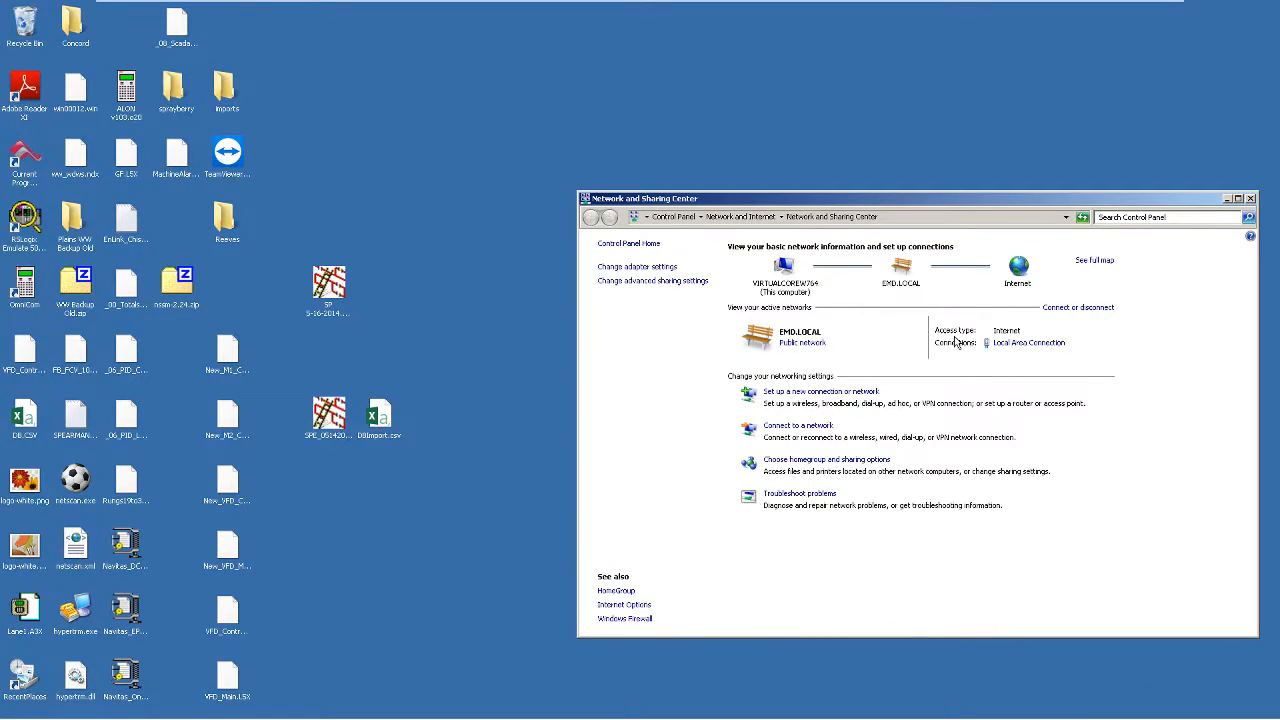
Open the Internet Protocol Version 4 properties of the virtual machine's Local Area Connection, keeping its status and properties dialogs side by side.
left_click(1025, 346)
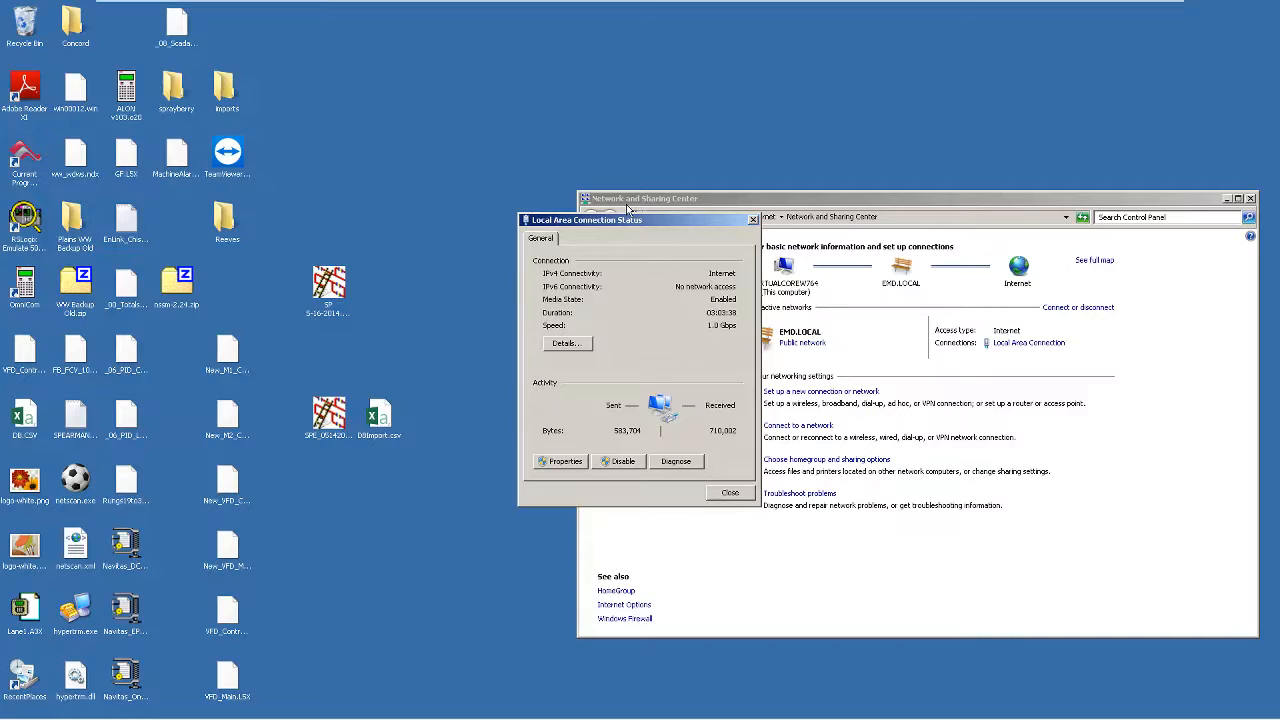
left_click_drag(624, 224, 527, 140)
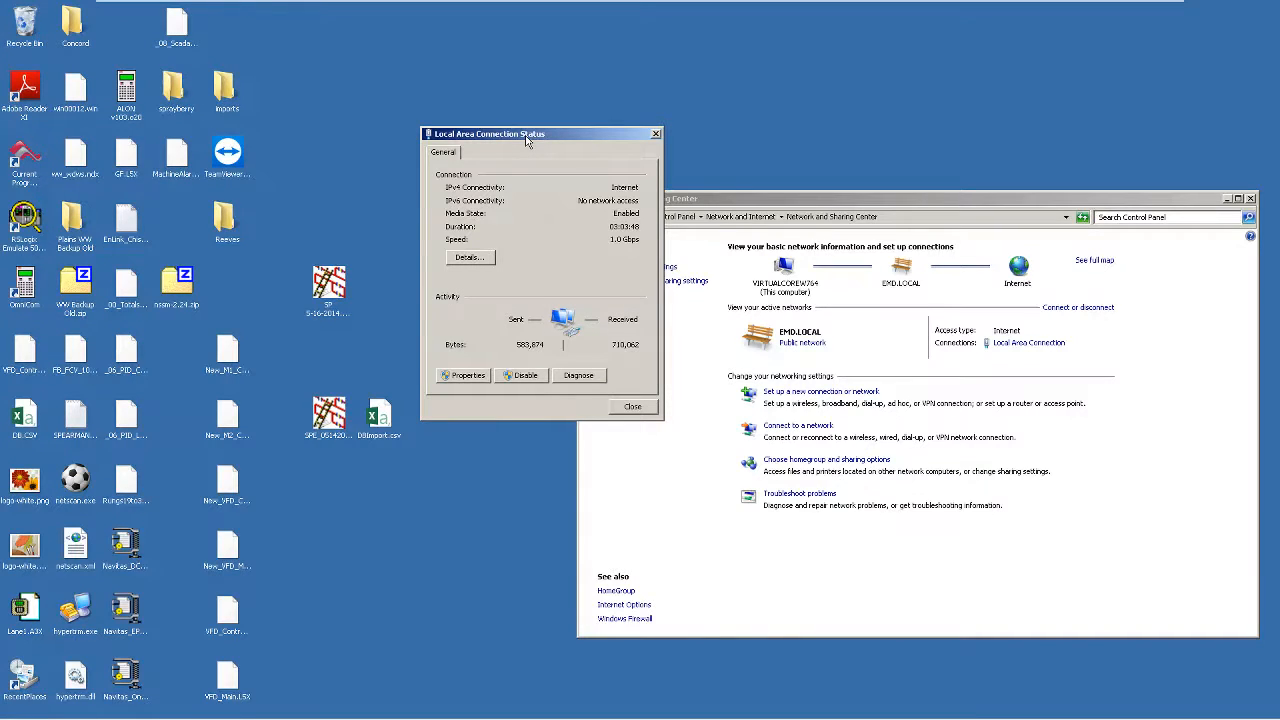
left_click(455, 373)
left_click(570, 294)
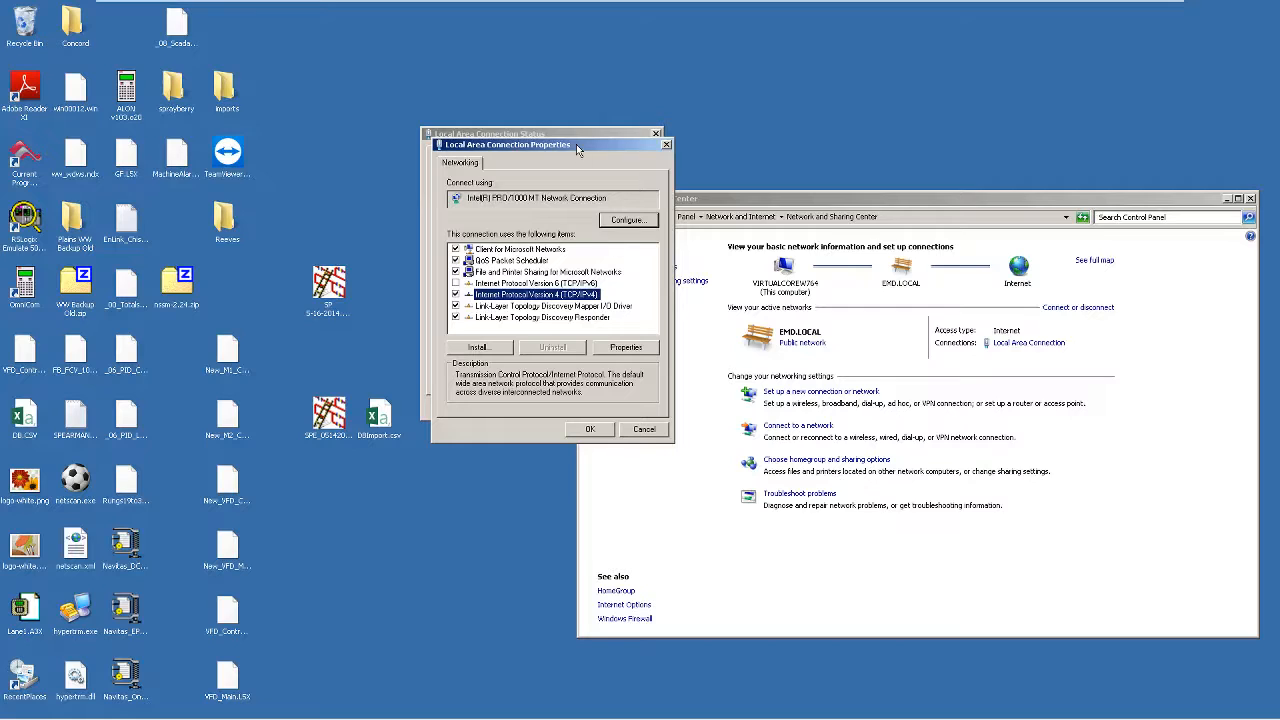
left_click_drag(576, 144, 808, 125)
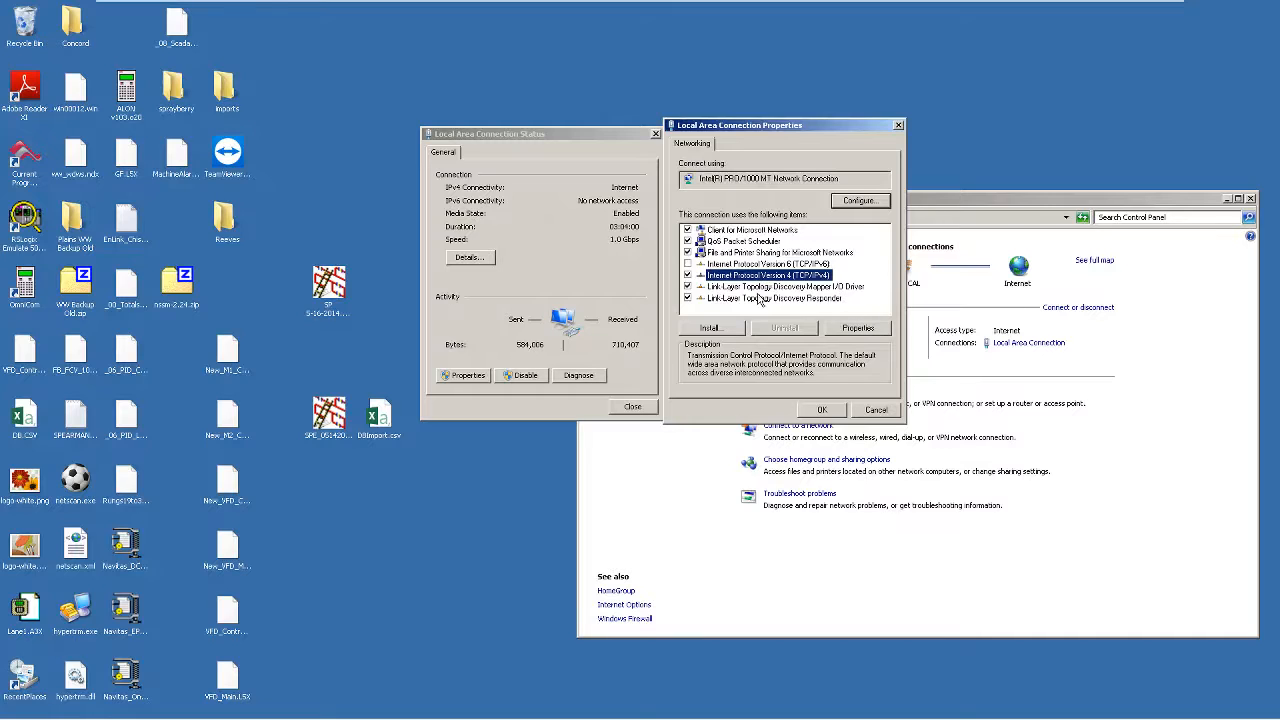
left_click(854, 330)
Try a manual IP address beginning with 192.168.1 for the Local Area Connection, discarding it and closing the connection's dialogs.
left_click(762, 264)
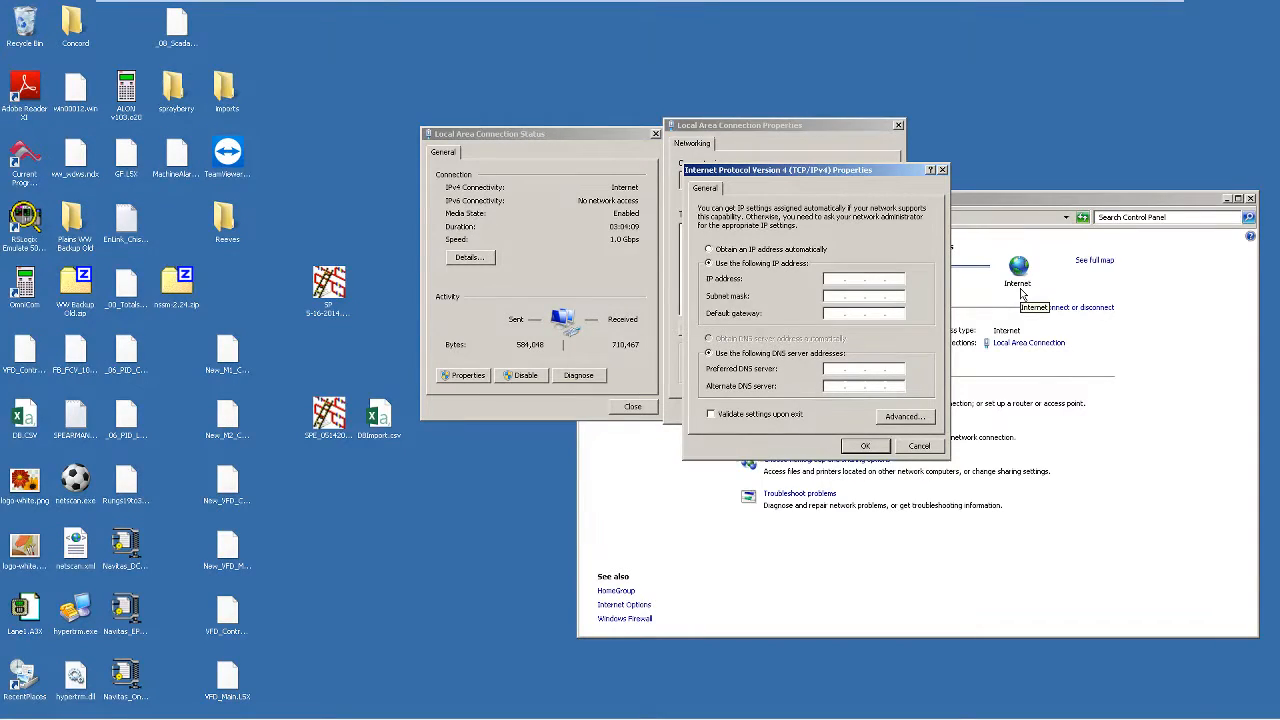
type("192 . 168 . 1")
key("Tab")
key("Escape")
key("Escape")
left_click(651, 406)
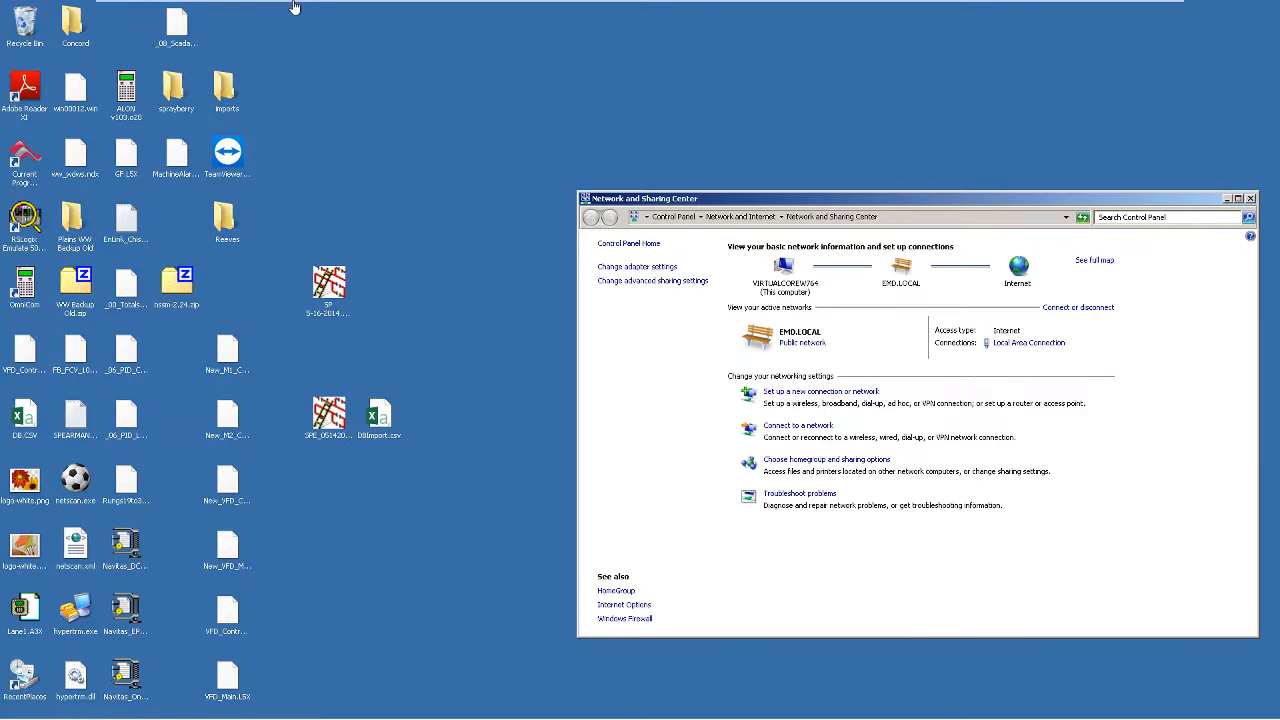
Check the host computer's active network connections and return to the Allen Bradley v8.0 virtual machine.
mouse_move(294, 8)
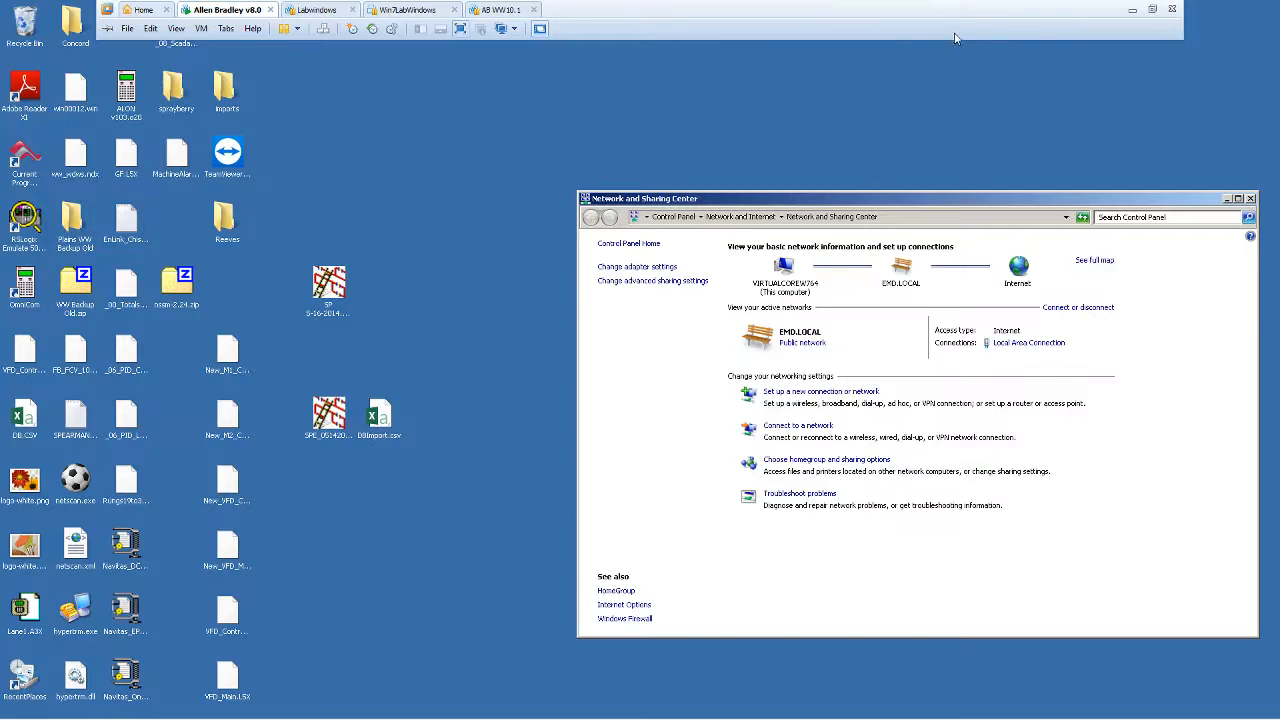
left_click(1132, 12)
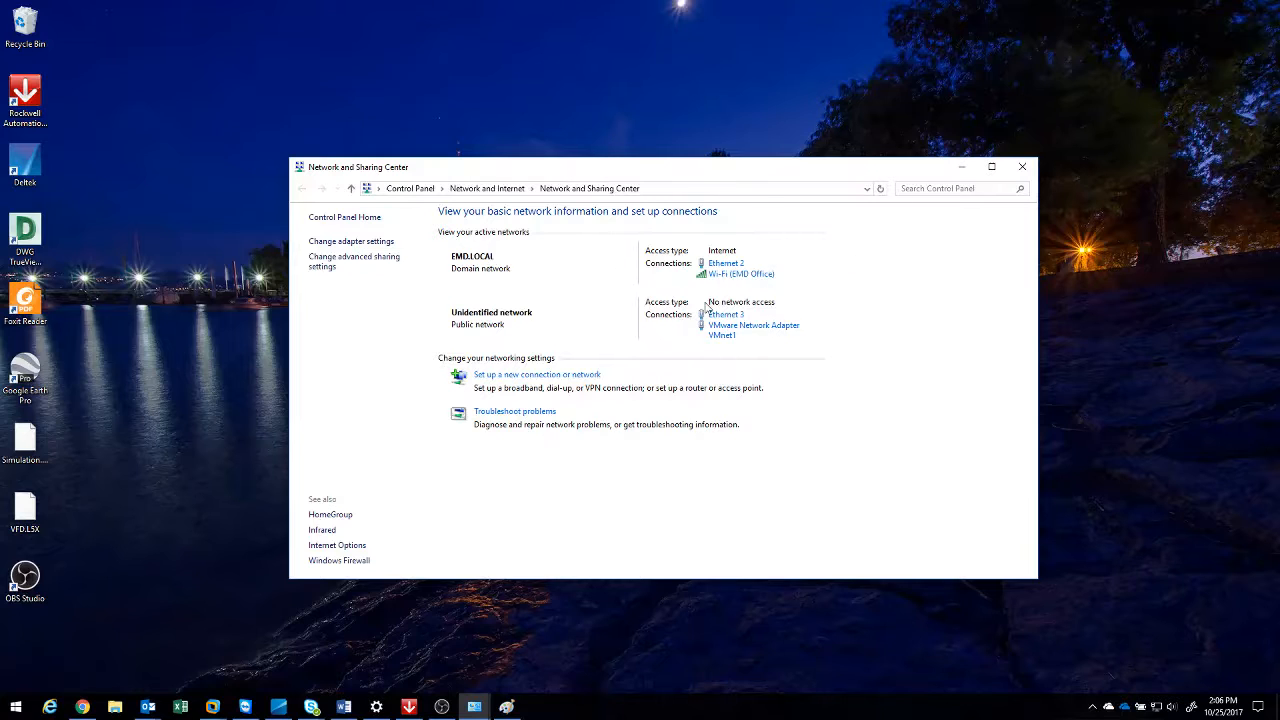
left_click(212, 707)
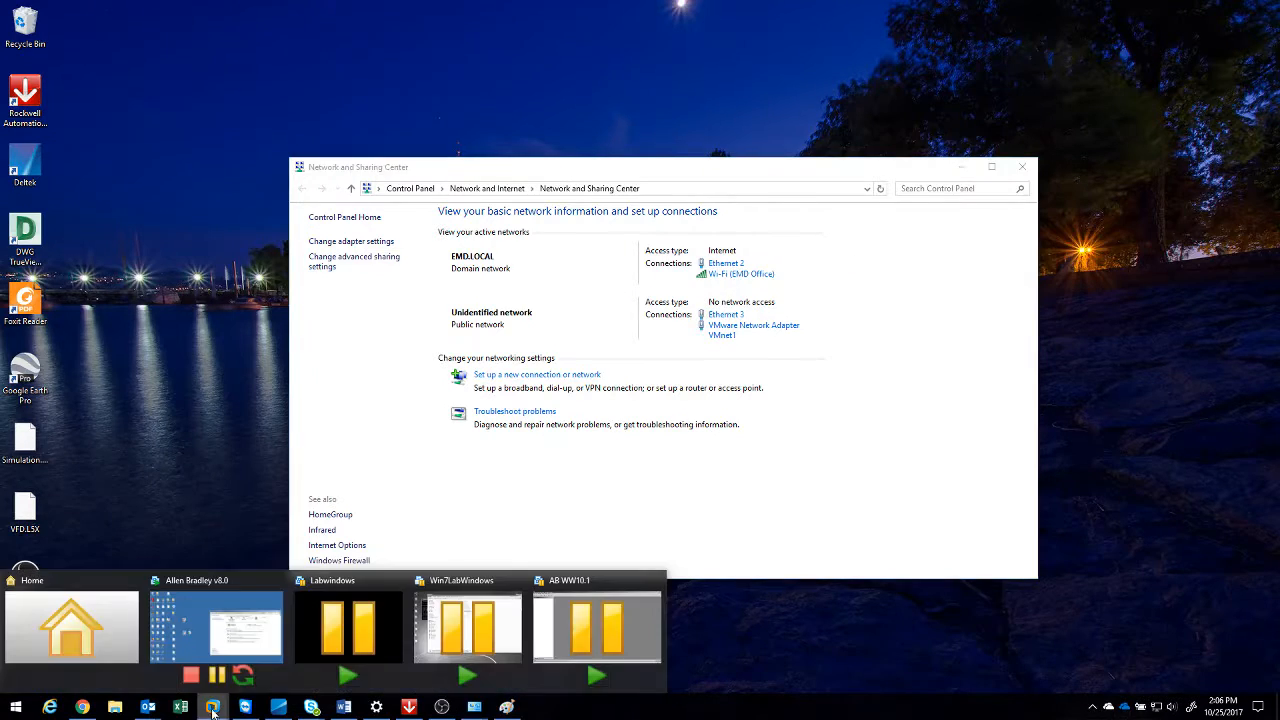
left_click(201, 608)
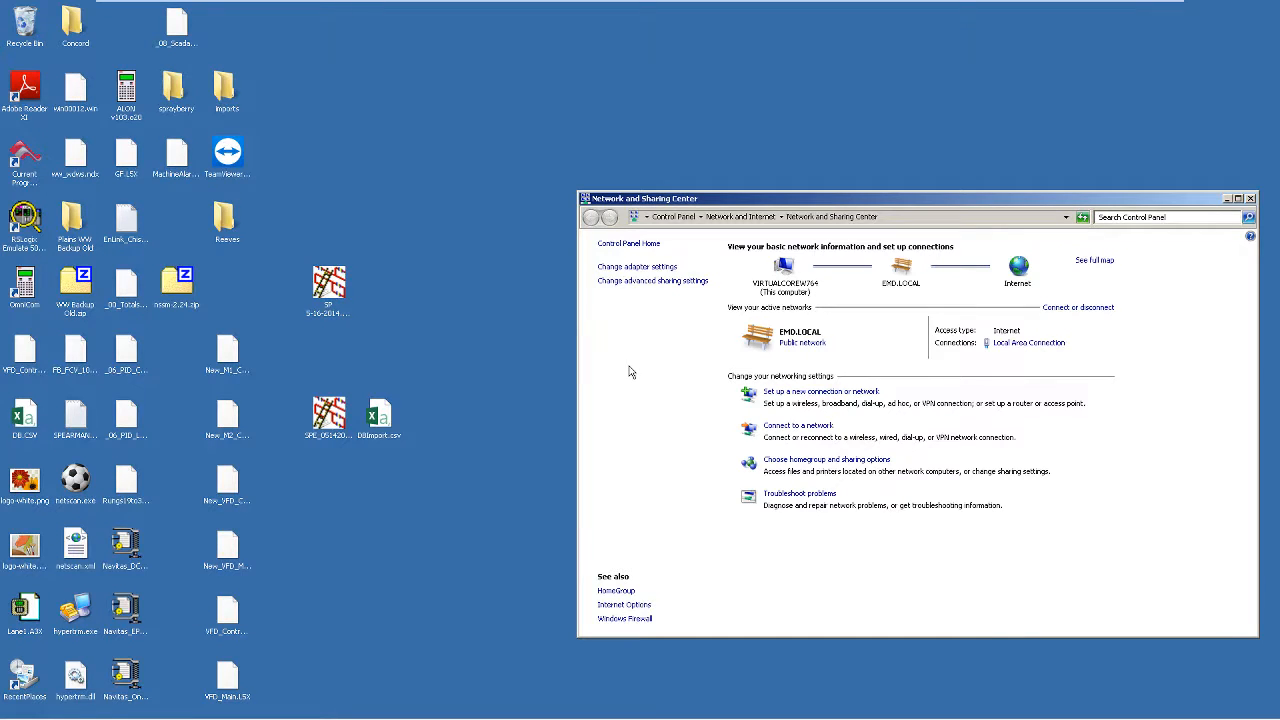
left_click(448, 211)
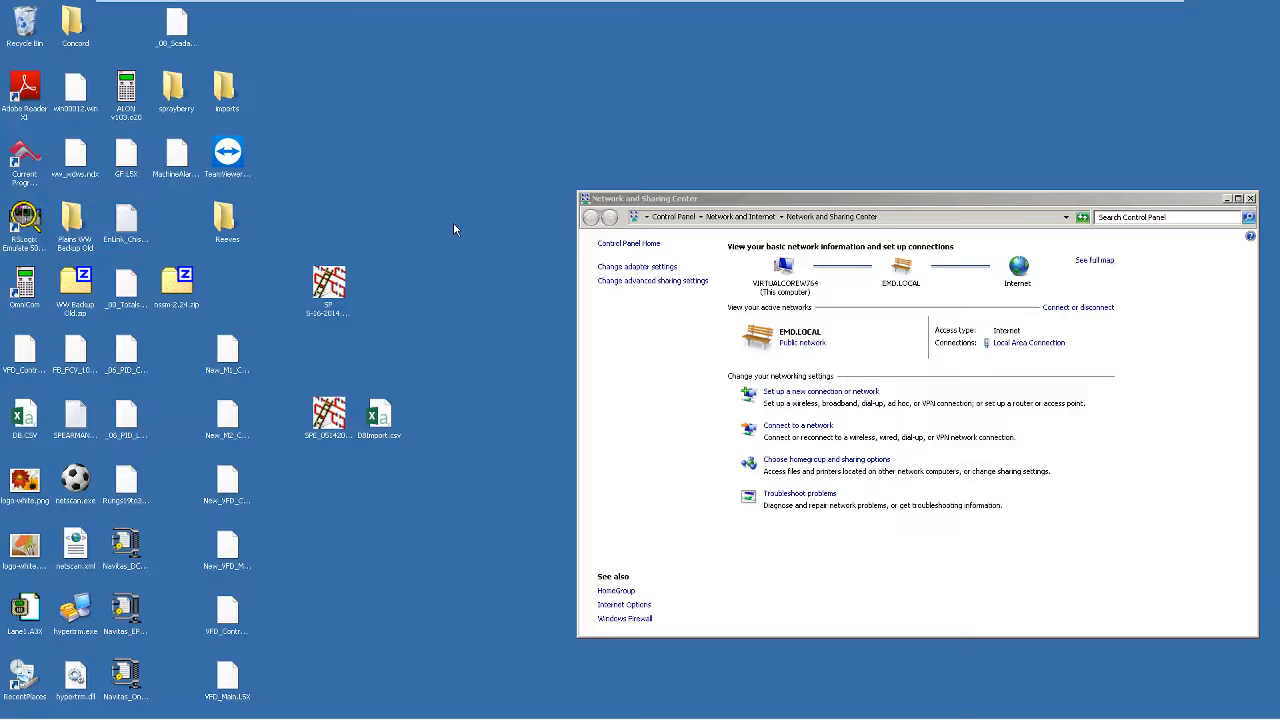
Bridge the VMnet0 virtual network to the Surface Ethernet Adapter and apply the change.
mouse_move(277, 2)
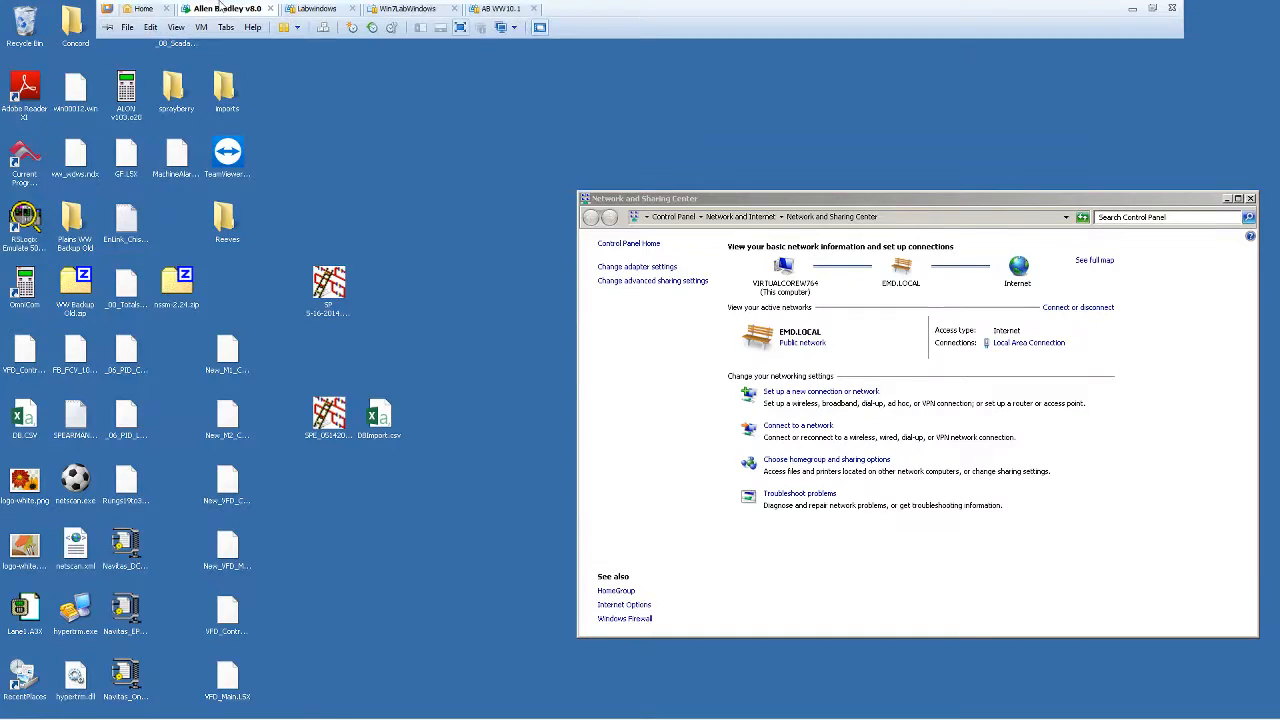
left_click(150, 28)
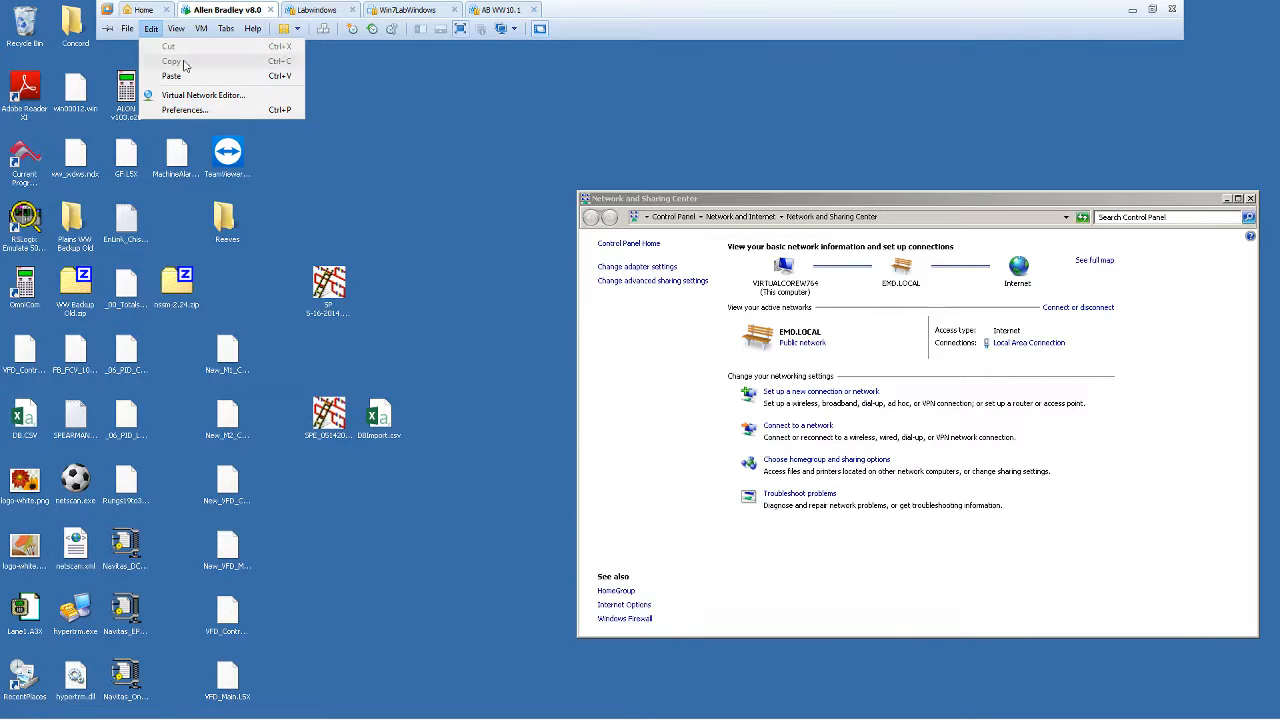
left_click(197, 97)
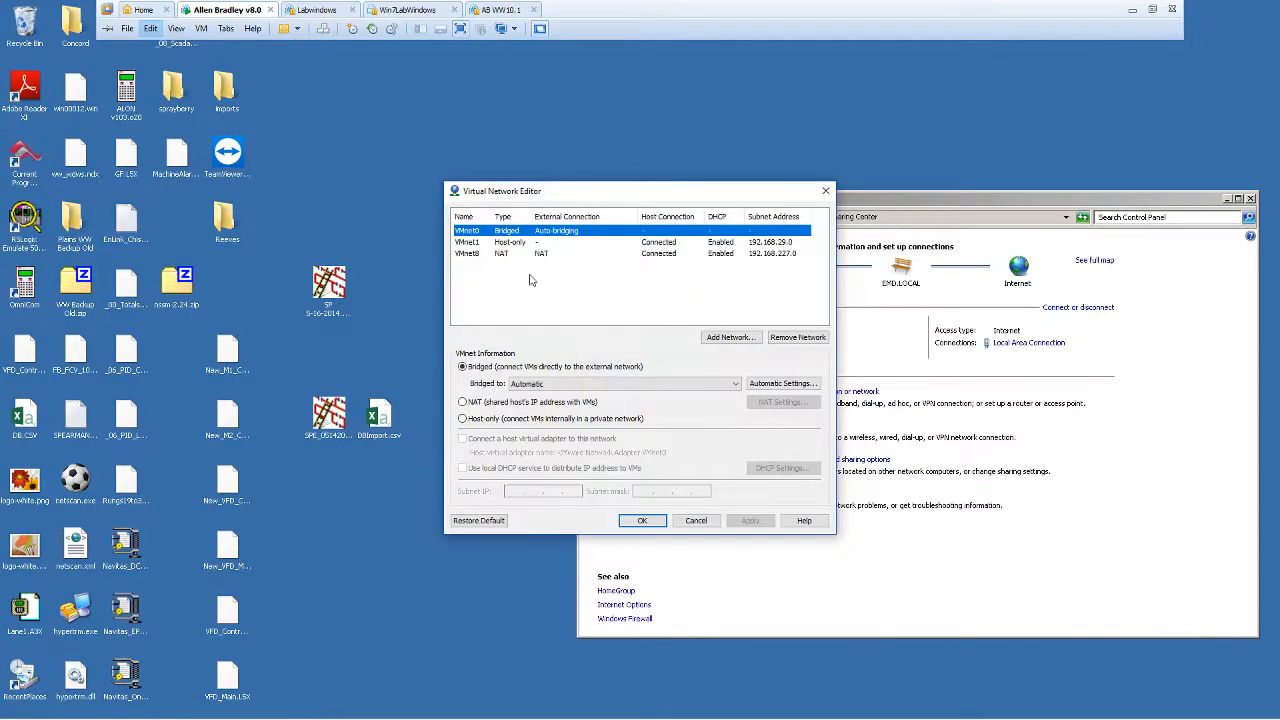
left_click(510, 234)
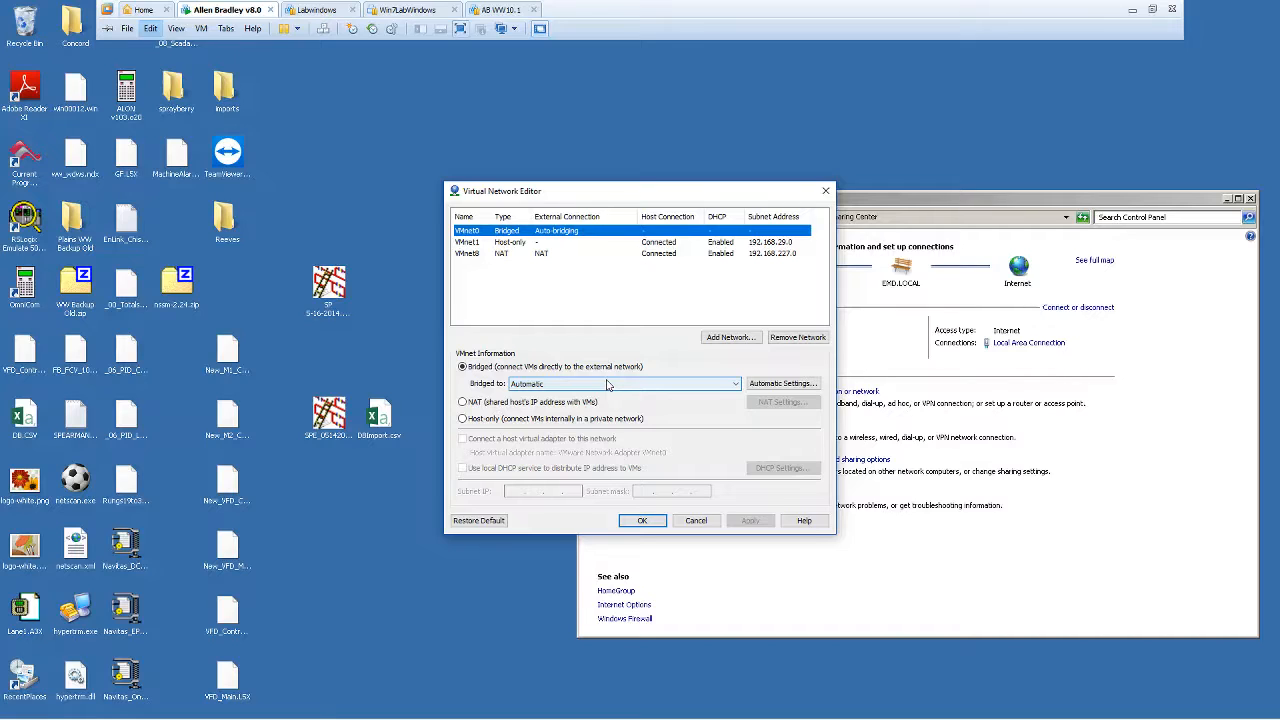
left_click(528, 385)
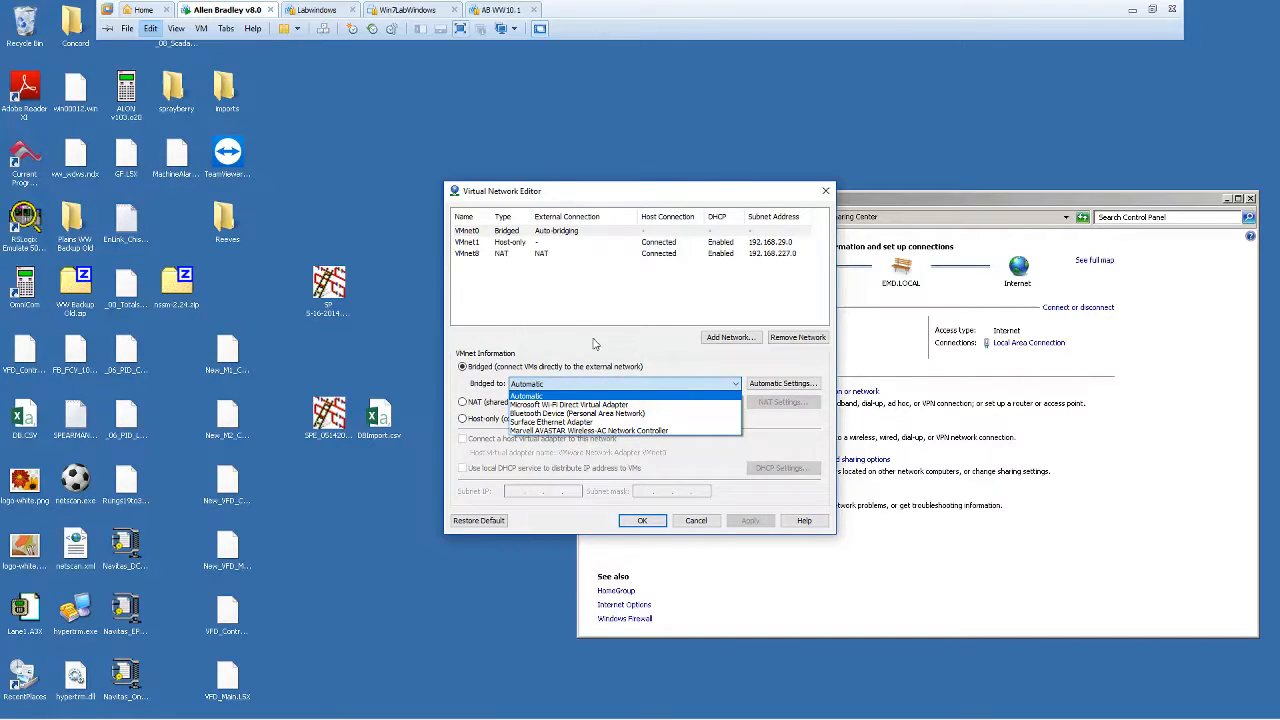
left_click(605, 422)
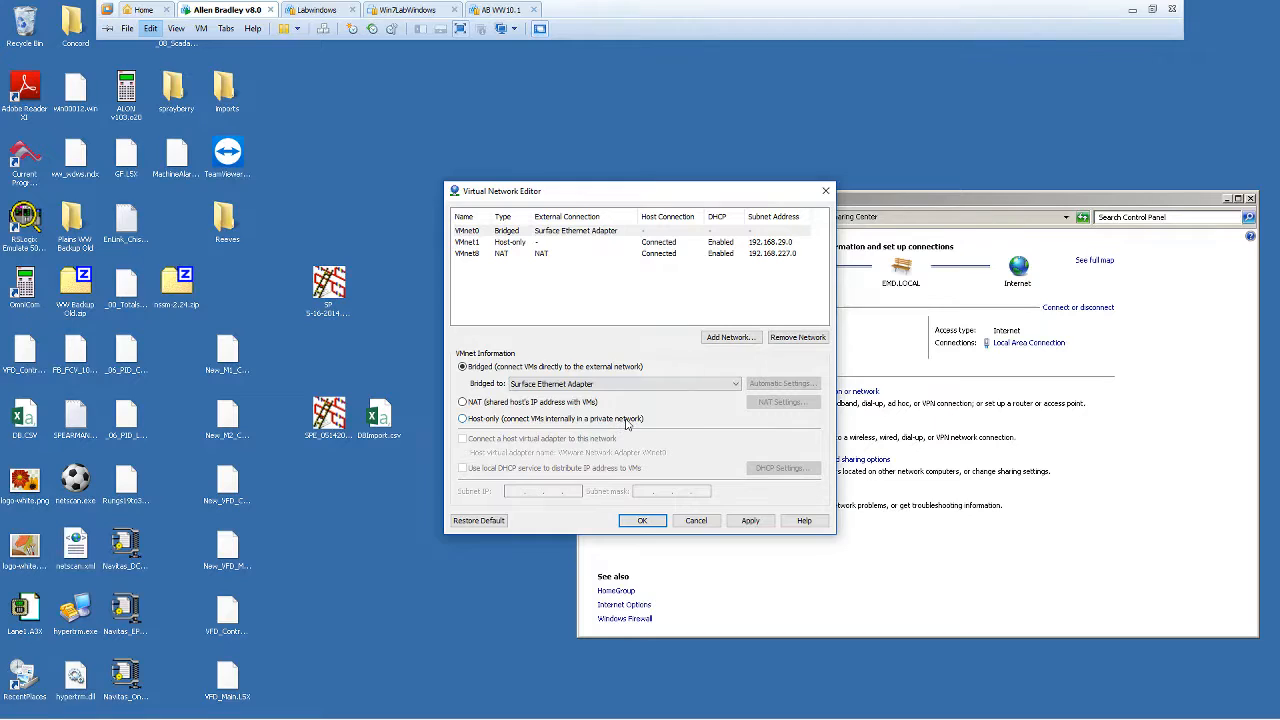
left_click(750, 520)
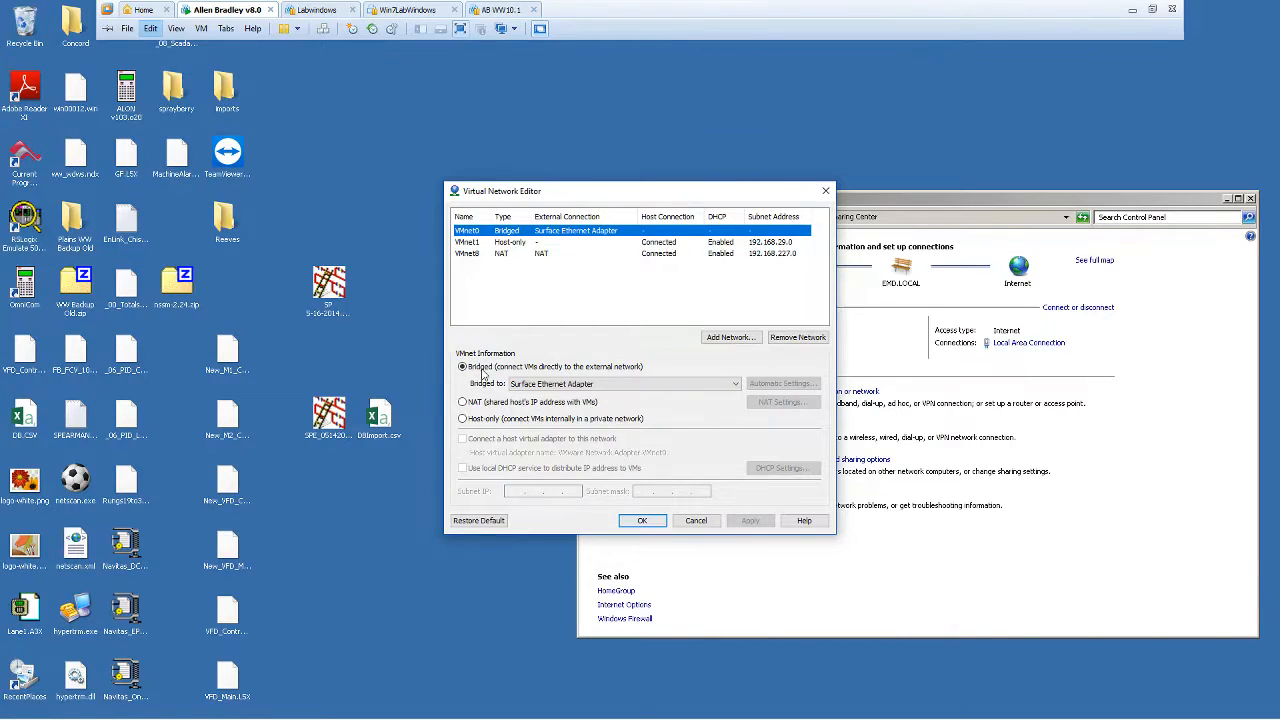
left_click(643, 528)
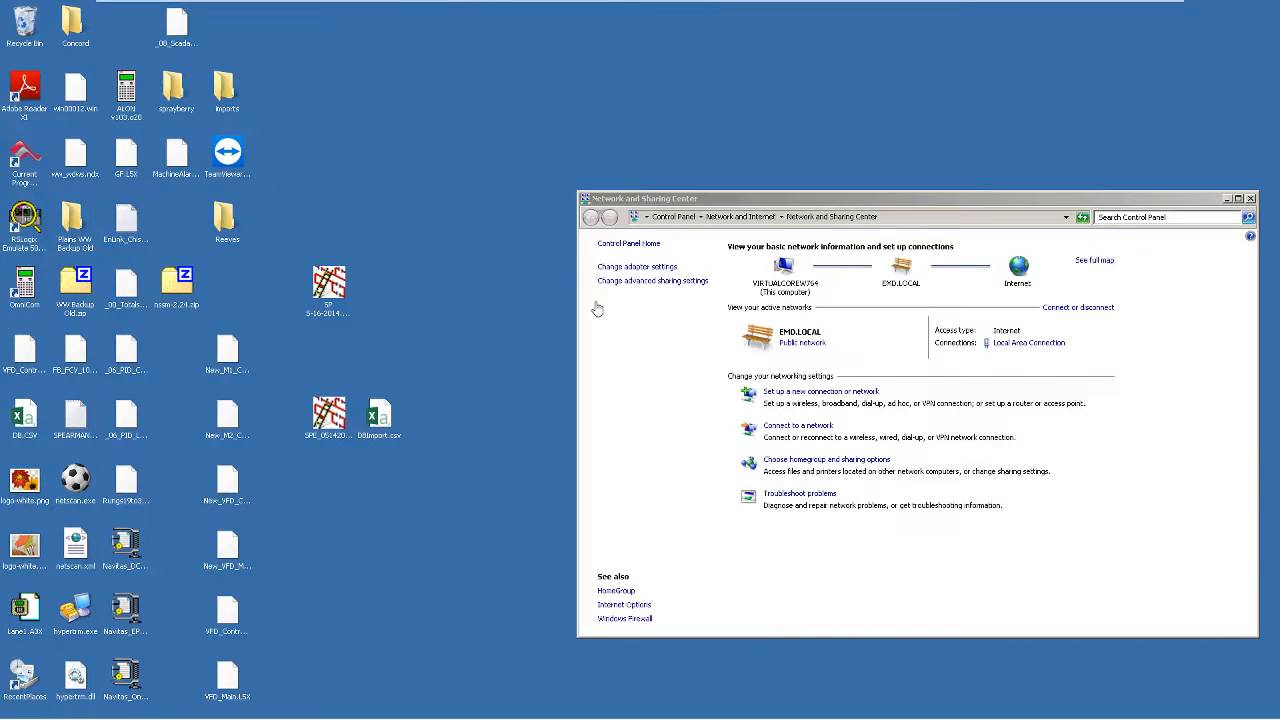
Examine the virtual machine's network adapter settings, keeping its connection type as Bridged.
mouse_move(419, 5)
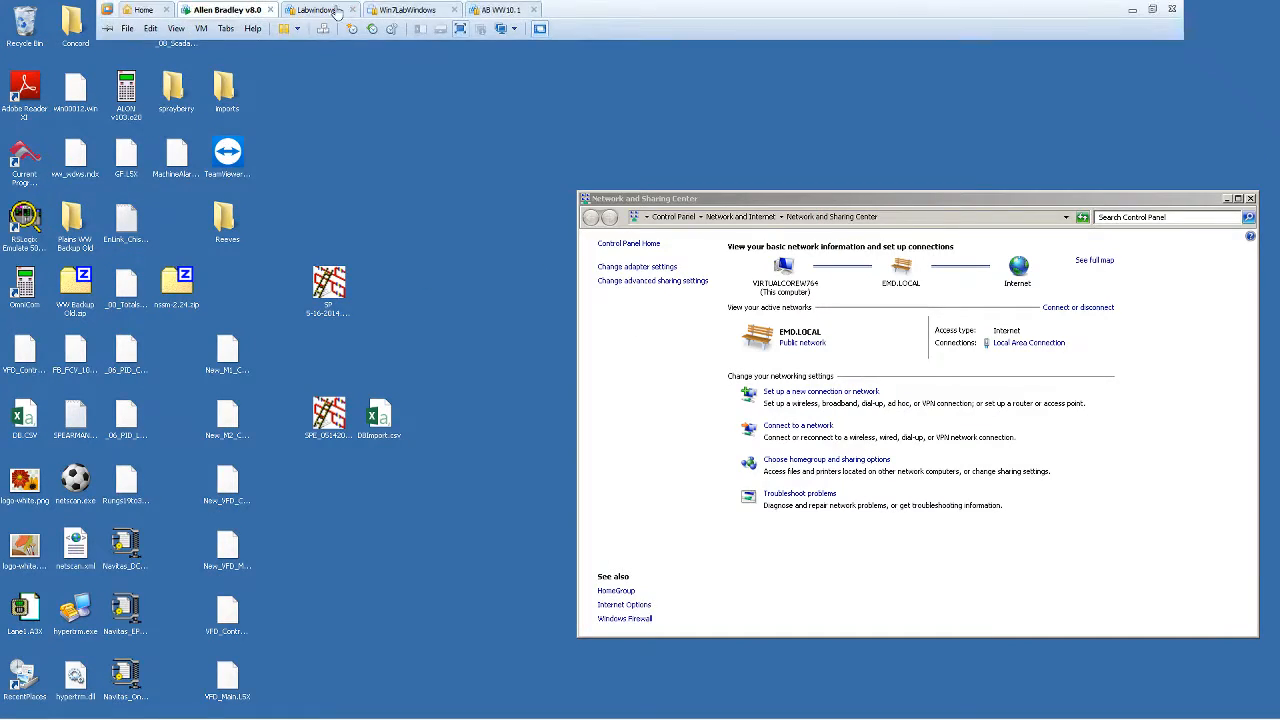
left_click(201, 29)
mouse_move(246, 63)
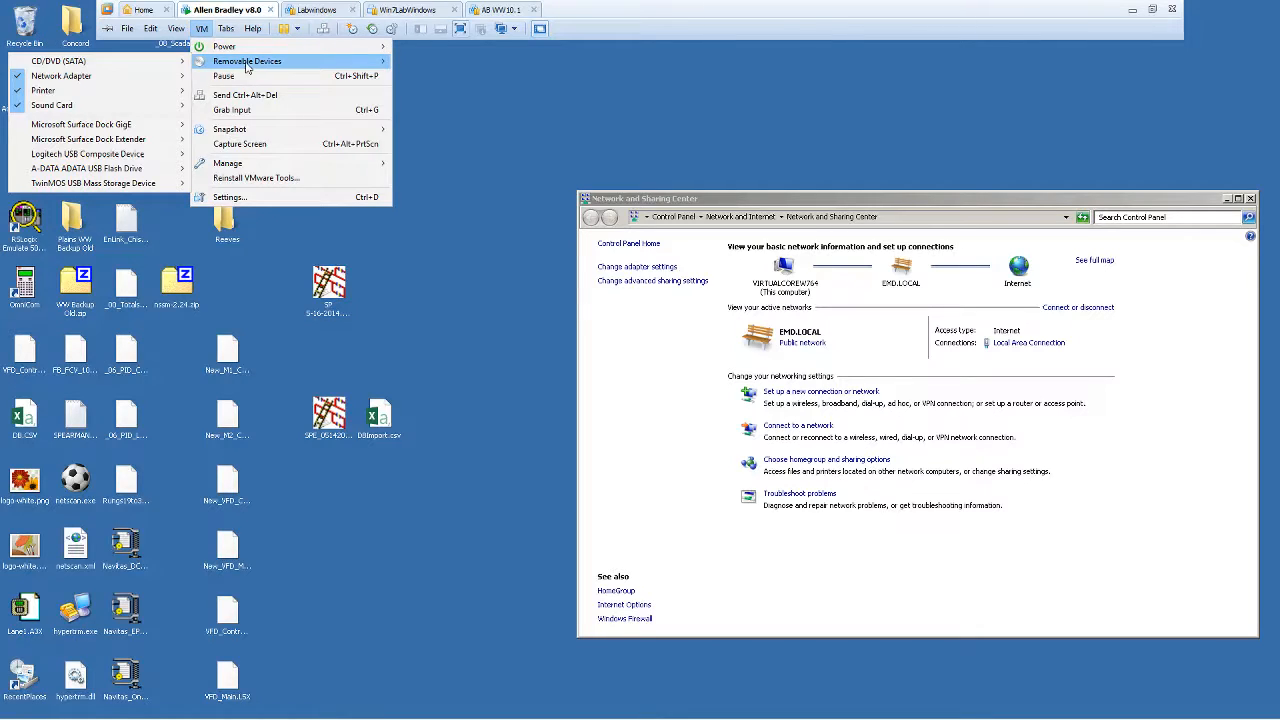
mouse_move(168, 78)
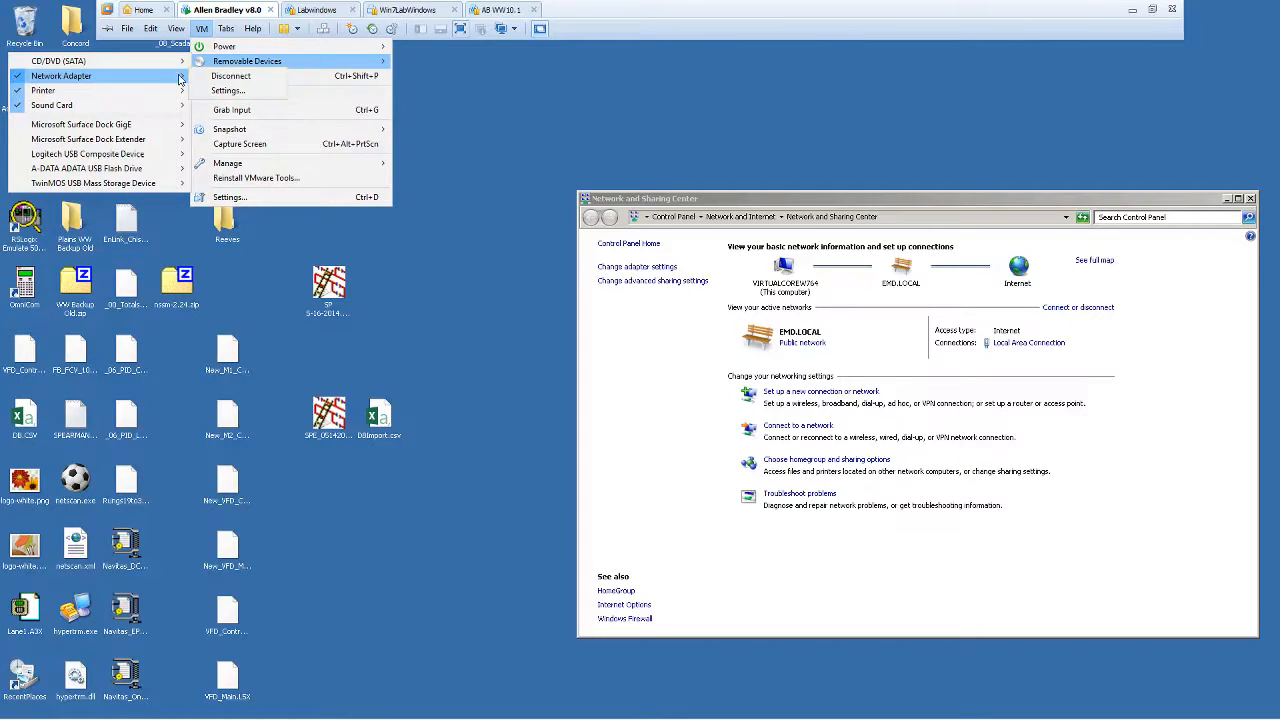
left_click(227, 91)
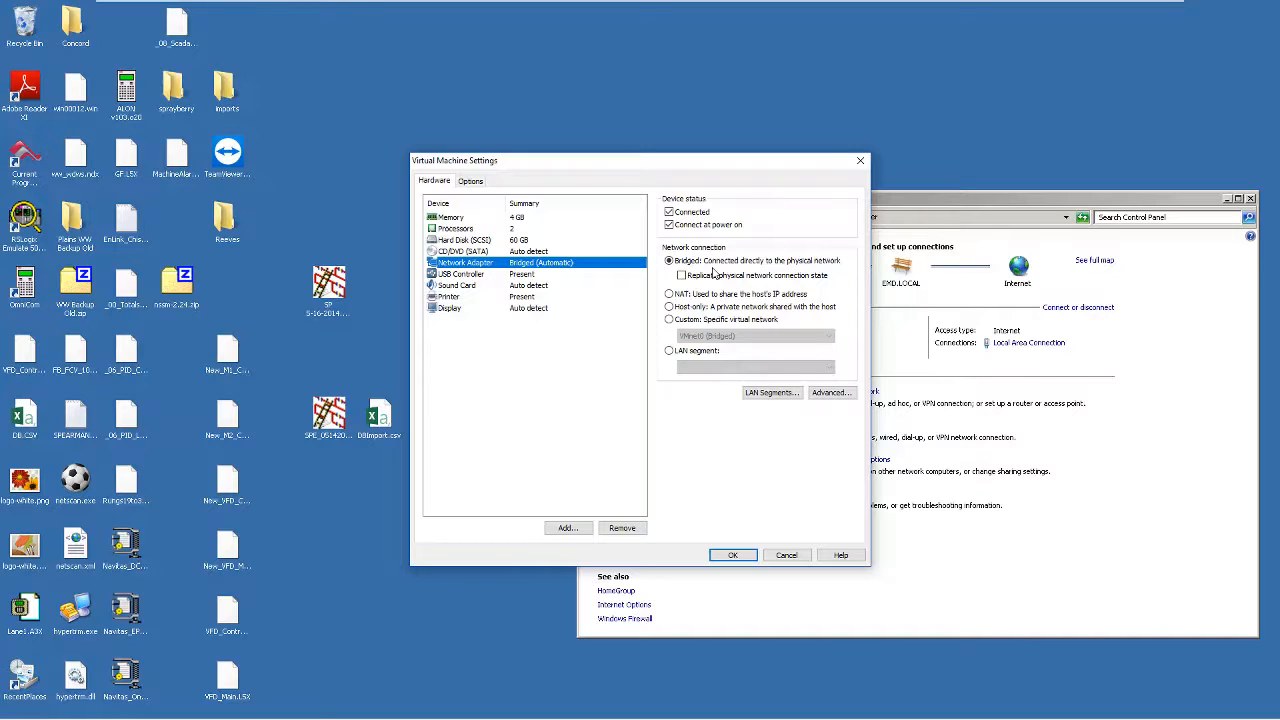
left_click(733, 555)
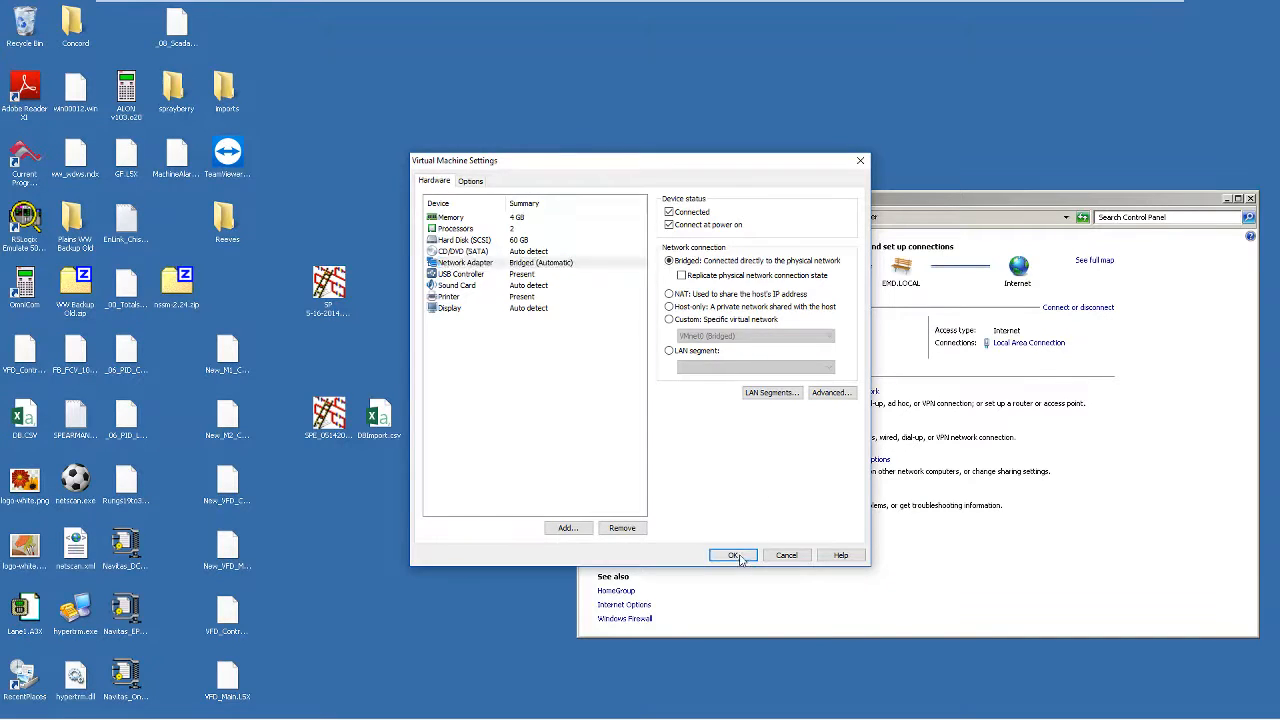
Open a command prompt in the virtual machine and ping 192.168.1.4.
mouse_move(547, 717)
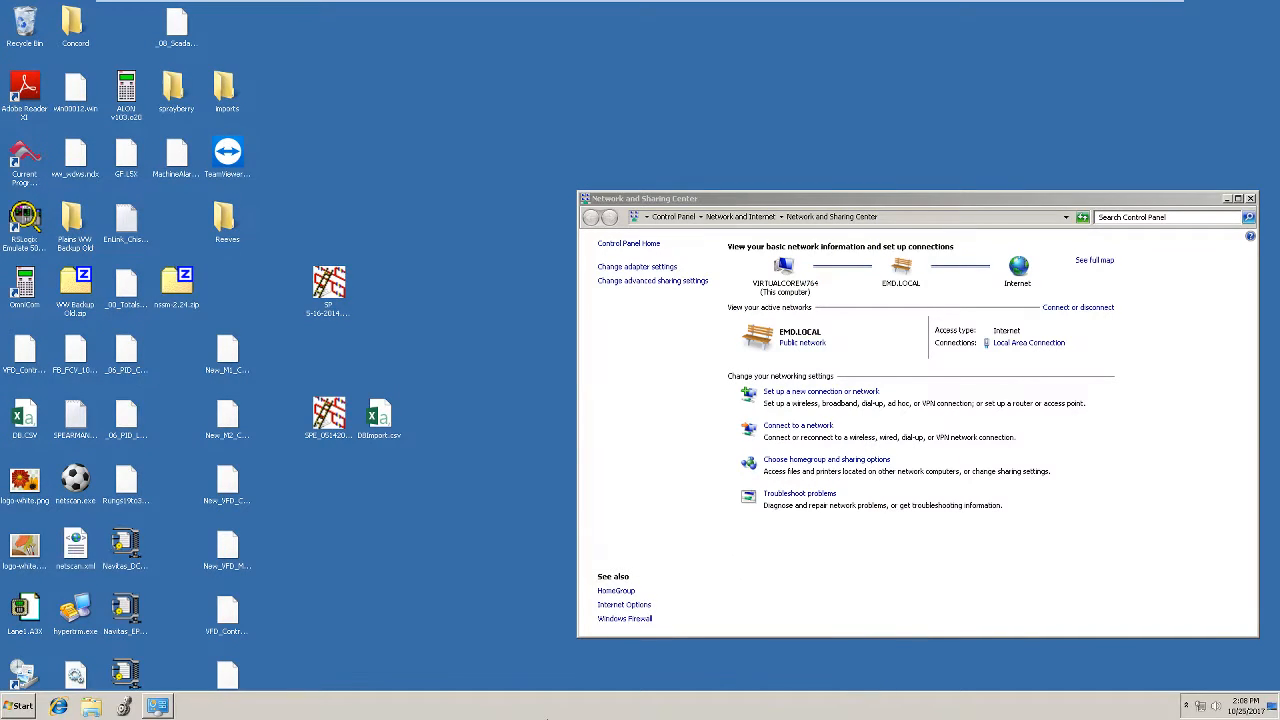
left_click(21, 706)
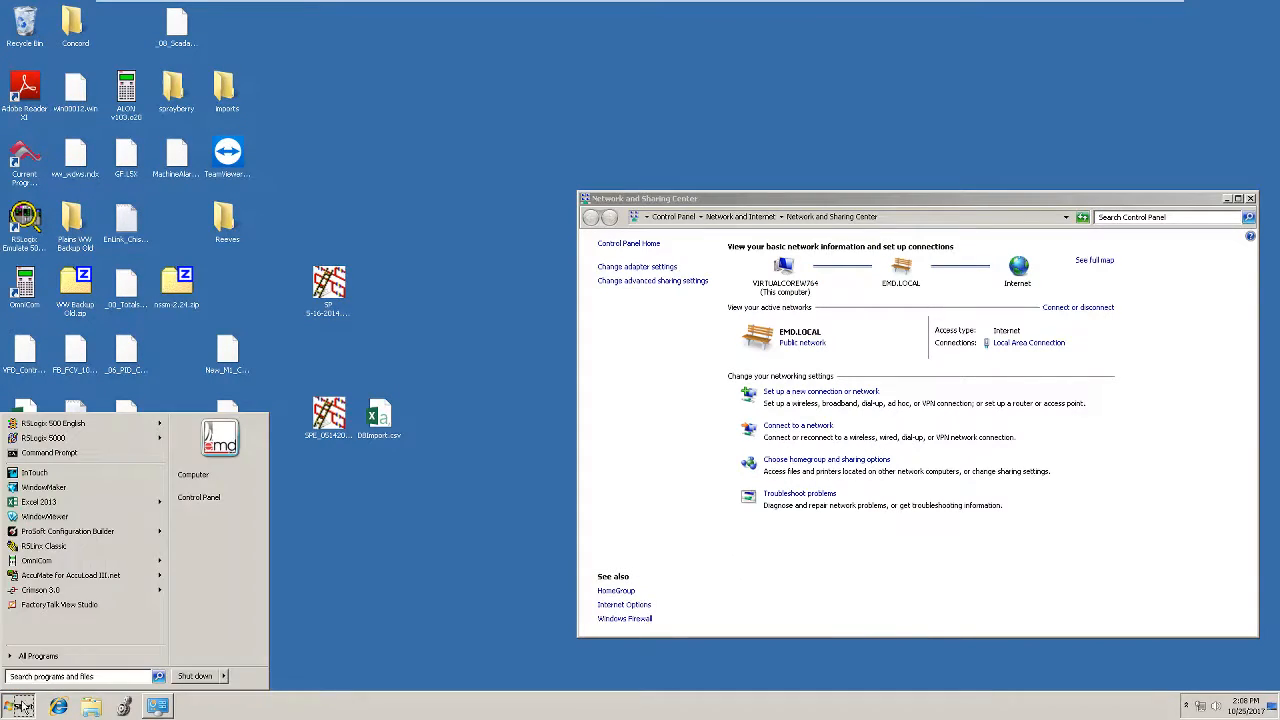
type("cmd")
key("Return")
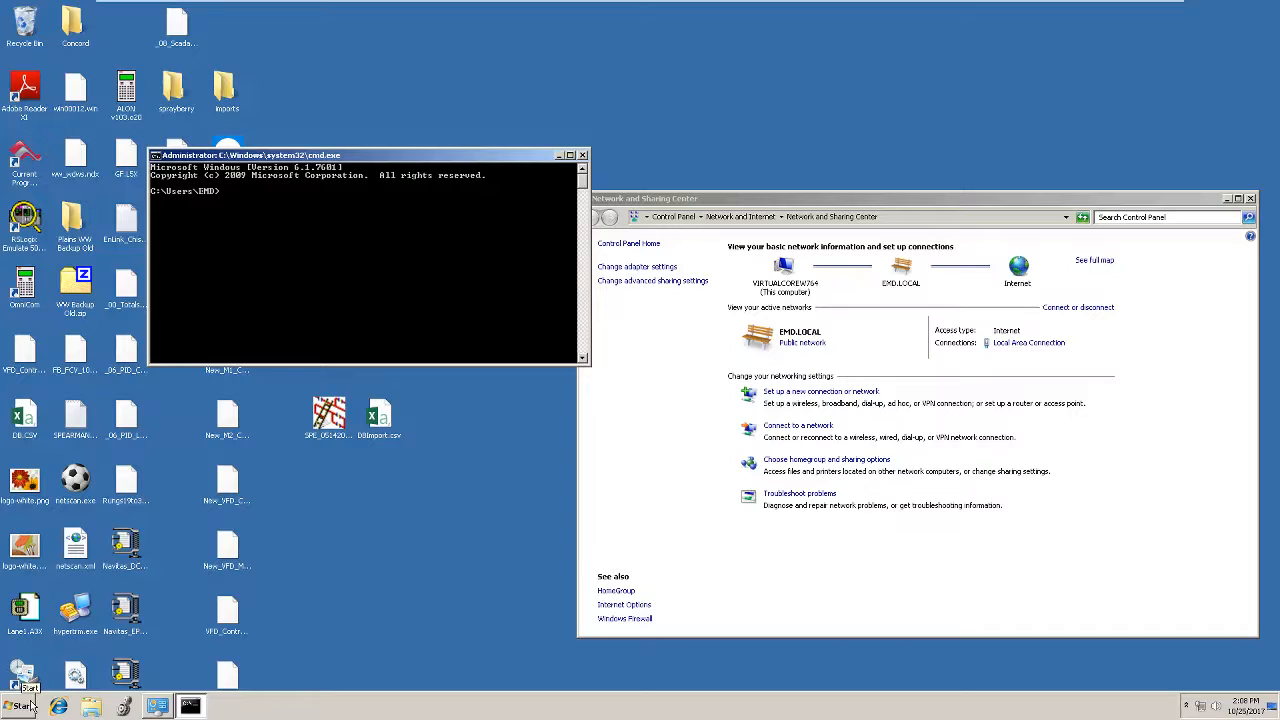
type("ping 192.168.1.4")
key("Return")
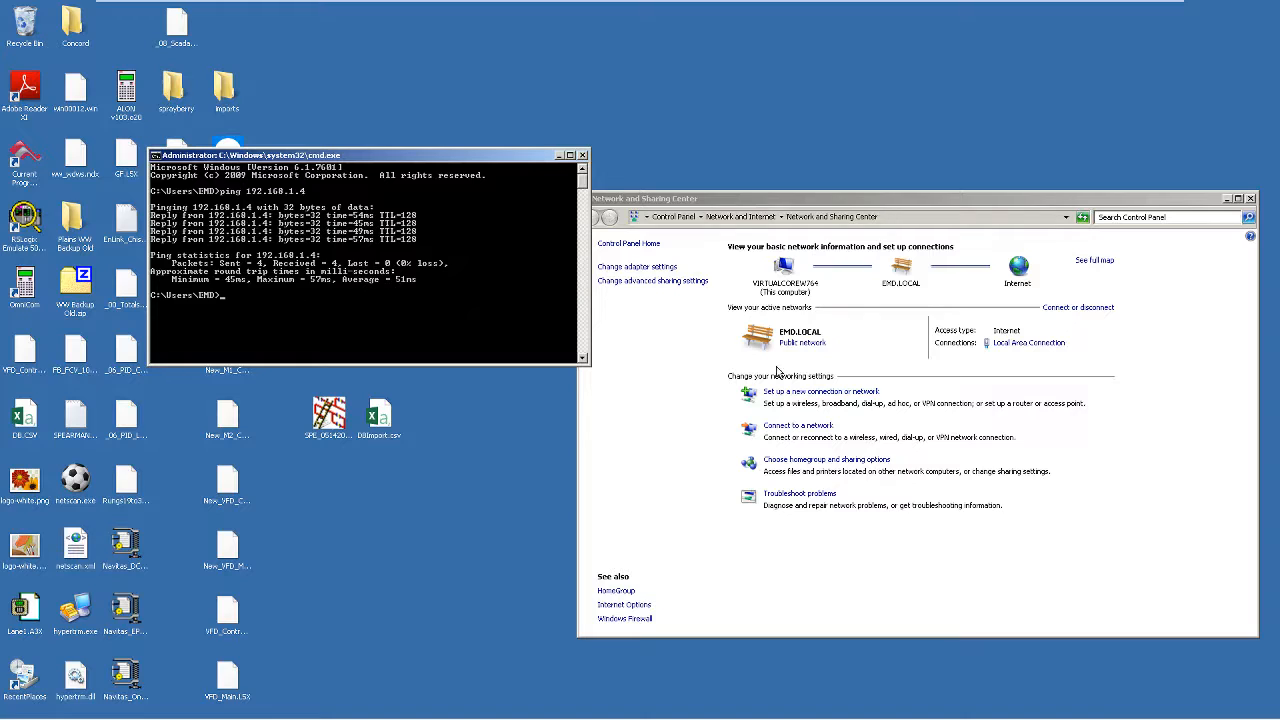
Show the hidden notification area icons of the virtual machine.
mouse_move(1158, 717)
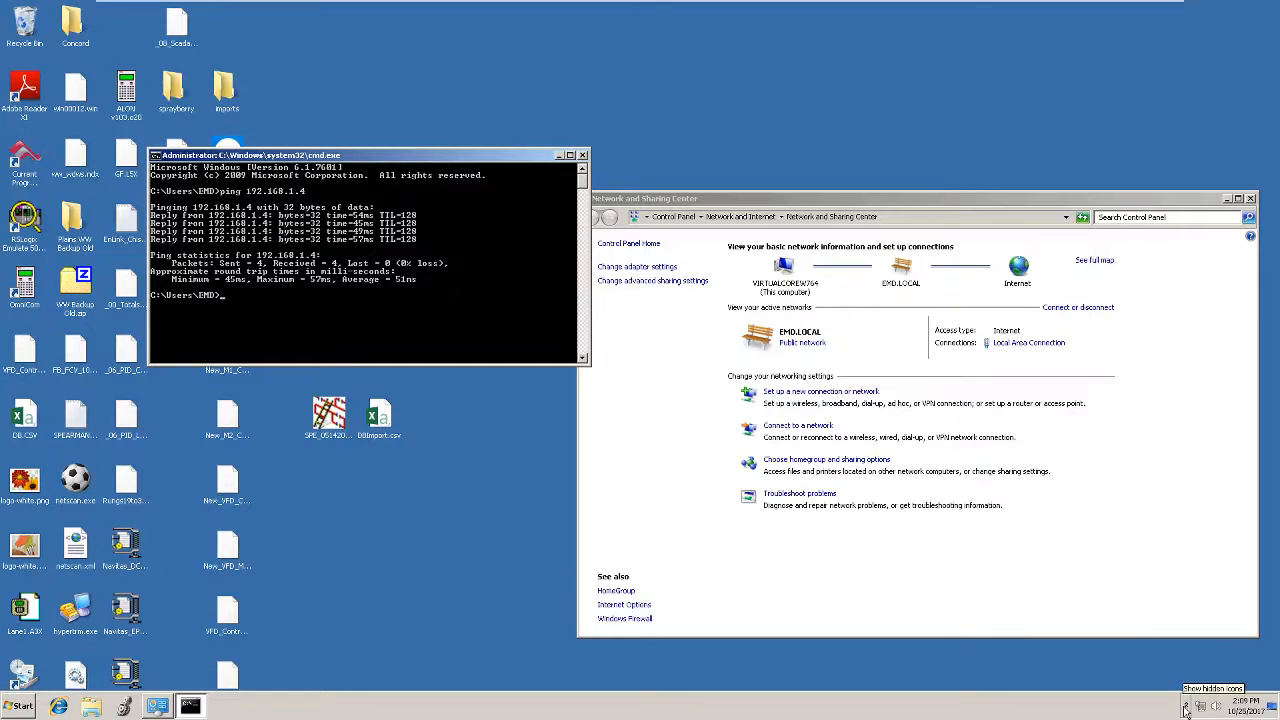
left_click(1185, 708)
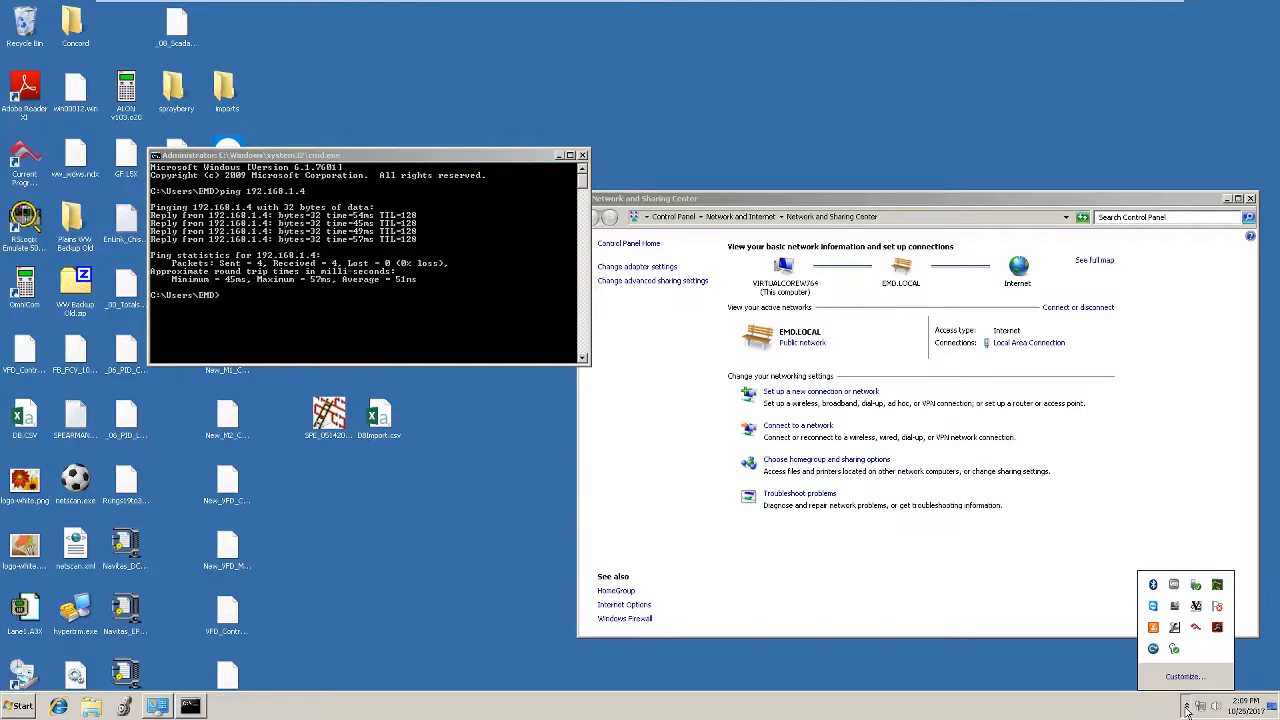
left_click(963, 694)
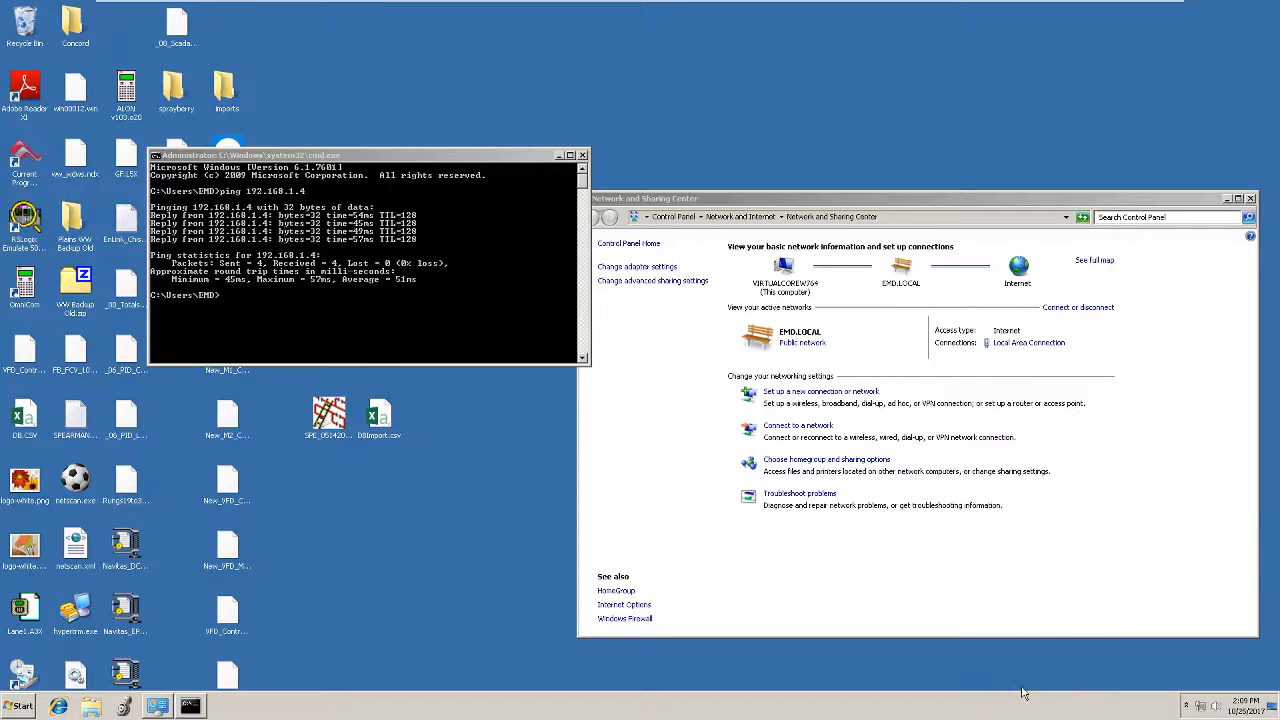
left_click(1186, 707)
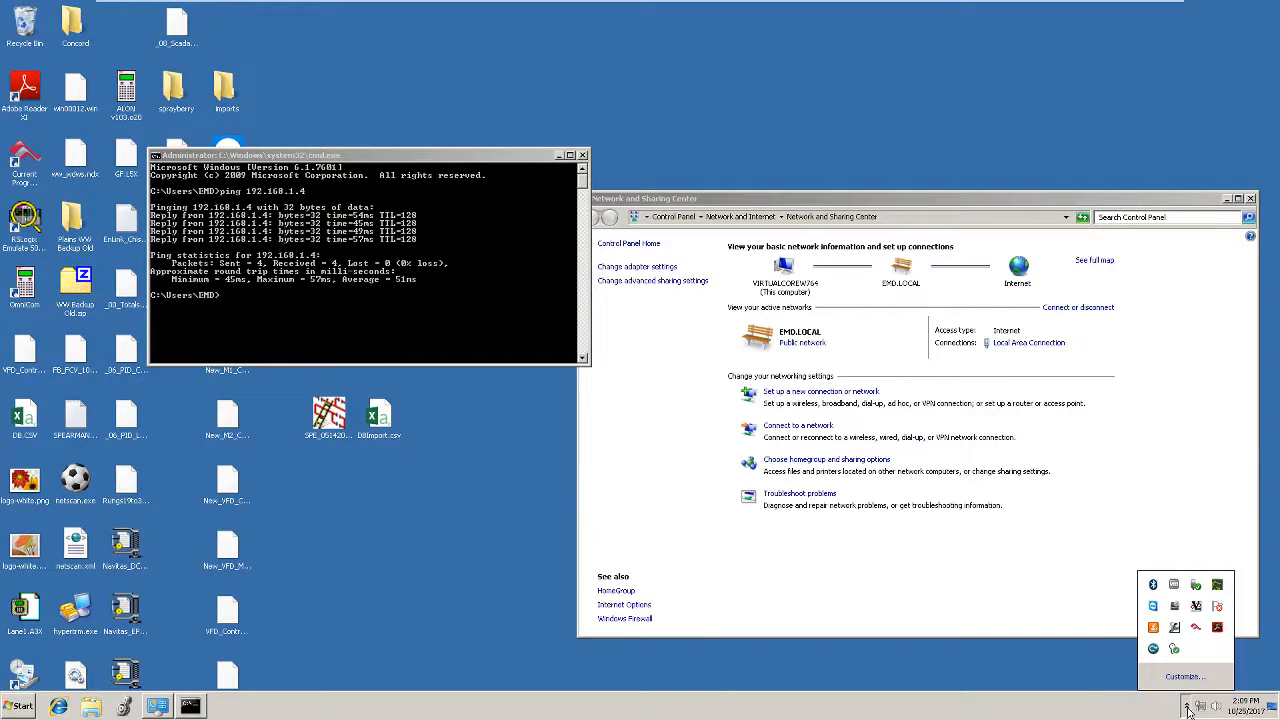